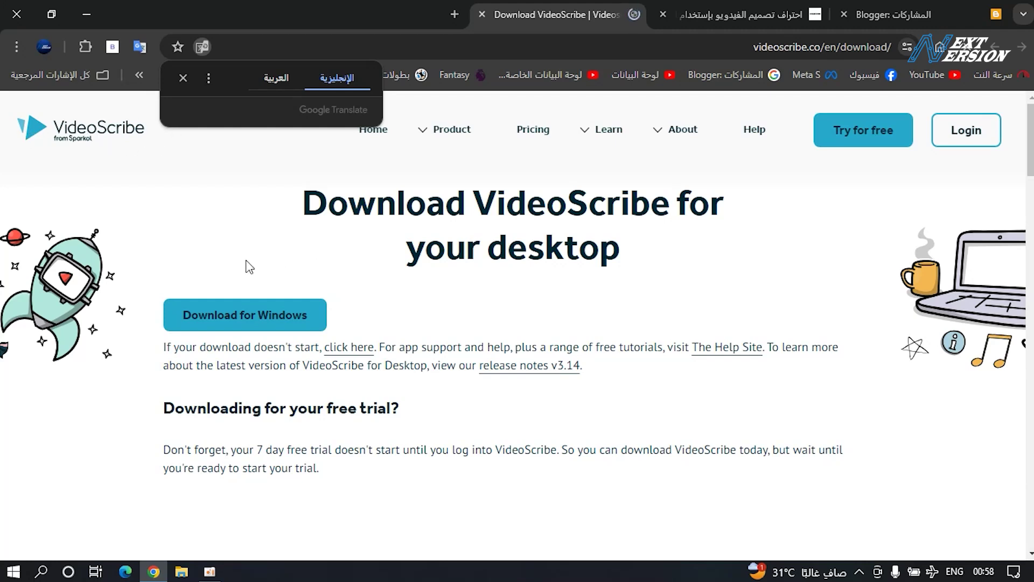
- Download the VideoScribe desktop installer for Windows and minimize the browser
{"action": "left_click", "coordinate": [254, 324]}
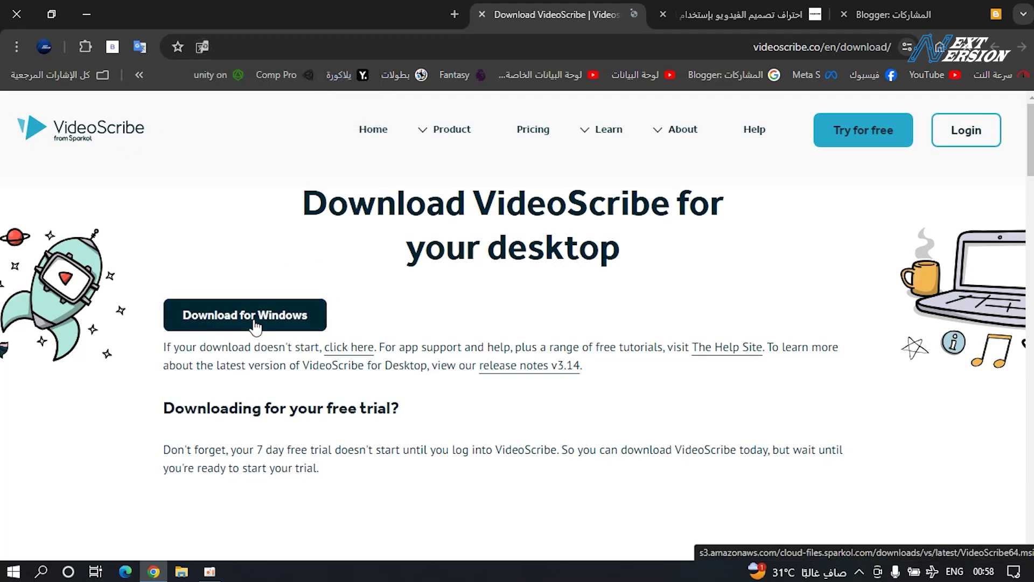
{"action": "left_click", "coordinate": [71, 47]}
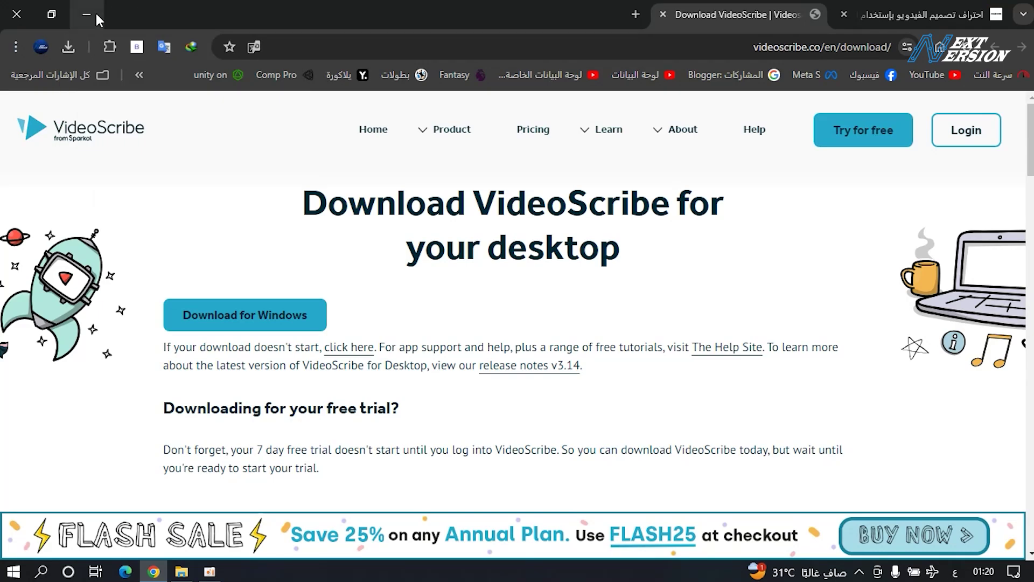
{"action": "left_click", "coordinate": [94, 14]}
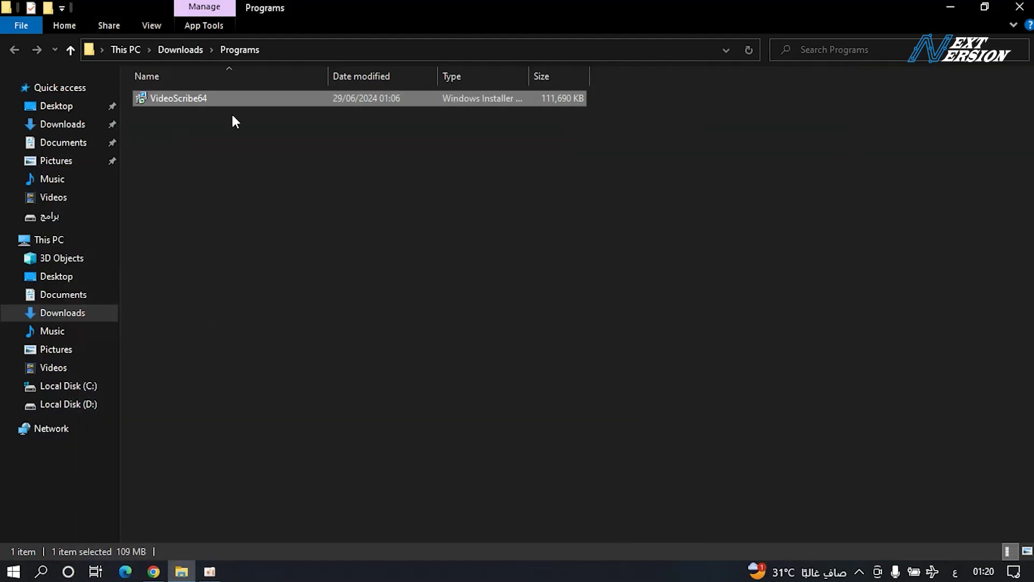
- Run the VideoScribe64 installer from the Programs folder and complete the setup wizard with the default installation folder
{"action": "scroll", "coordinate": [235, 123], "scroll_direction": "up", "scroll_amount": 3}
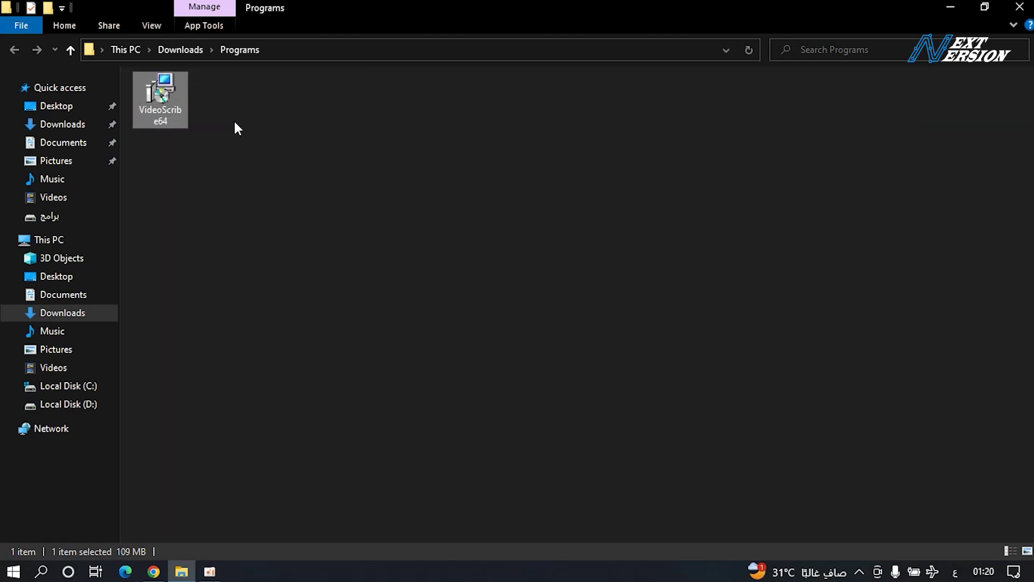
{"action": "scroll", "coordinate": [235, 123], "scroll_direction": "up", "scroll_amount": 1}
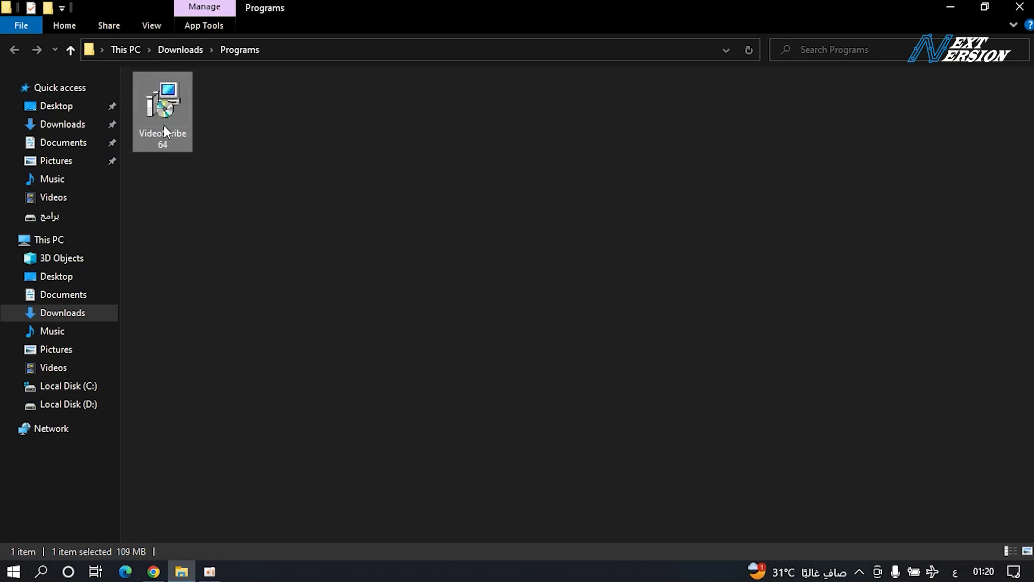
{"action": "double_click", "coordinate": [172, 112]}
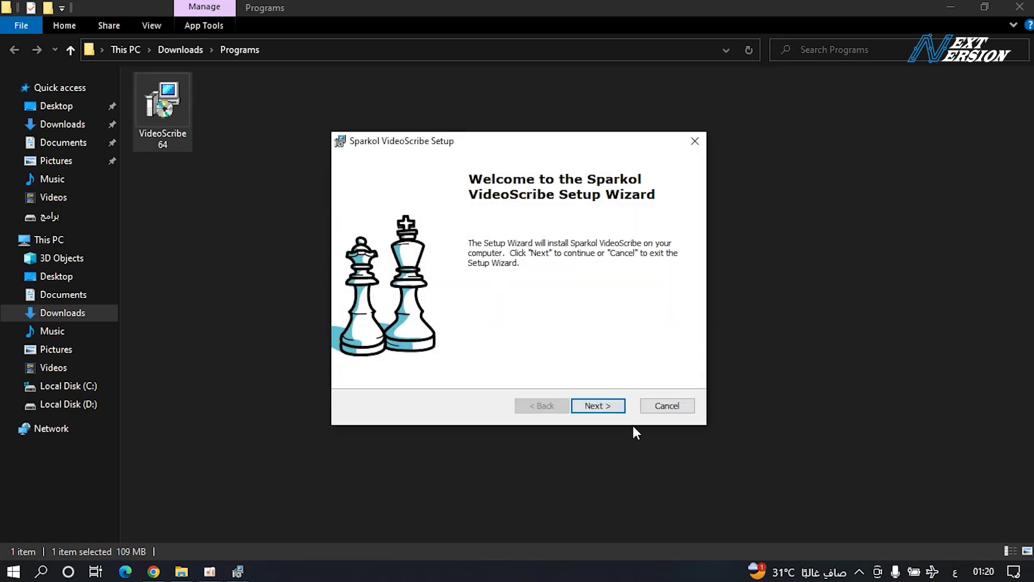
{"action": "left_click", "coordinate": [609, 408]}
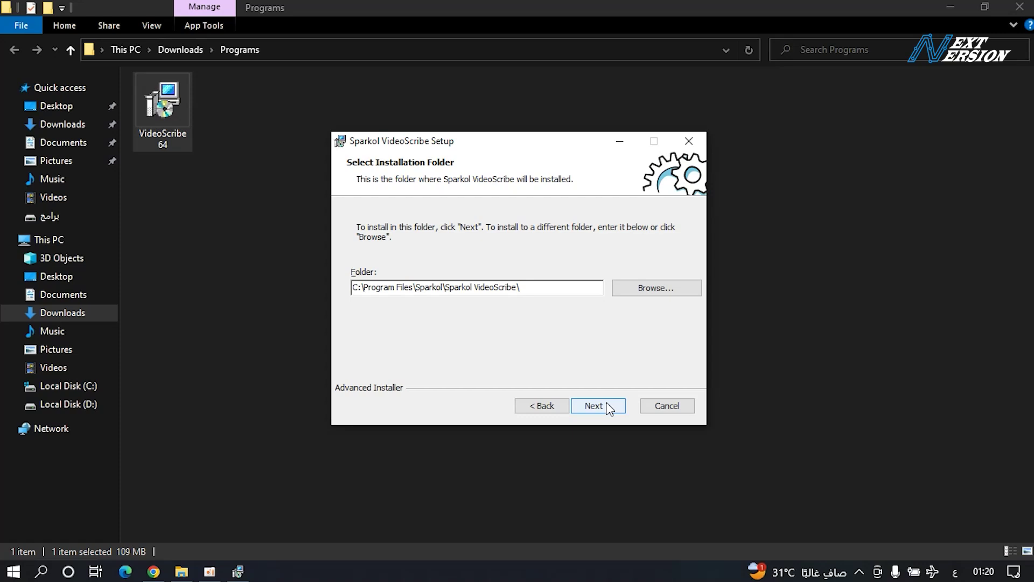
{"action": "left_click", "coordinate": [596, 406]}
{"action": "left_click", "coordinate": [595, 406]}
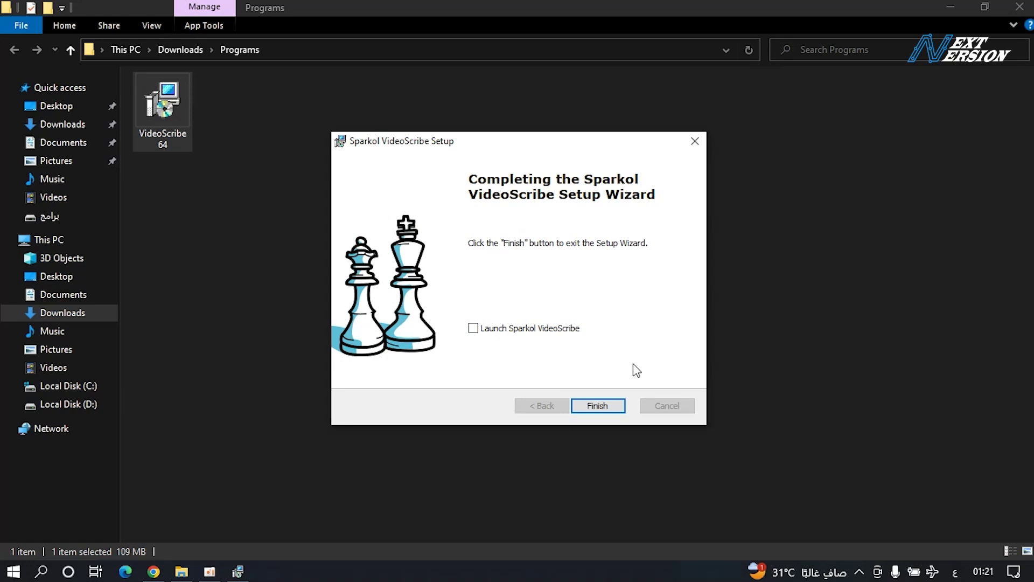
{"action": "left_click", "coordinate": [596, 406]}
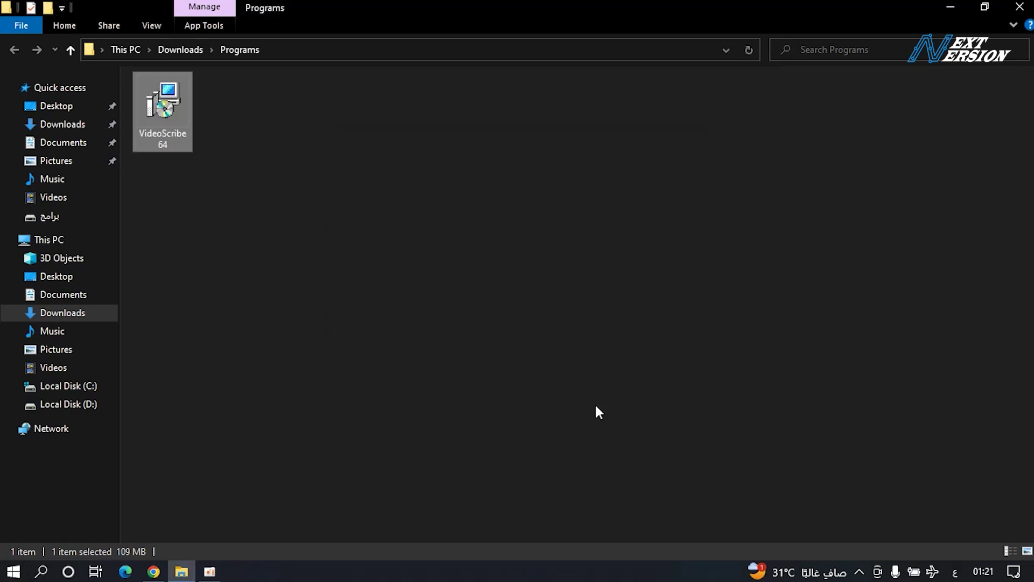
- Minimize the file window and launch VideoScribe from its desktop shortcut
{"action": "left_click", "coordinate": [954, 7]}
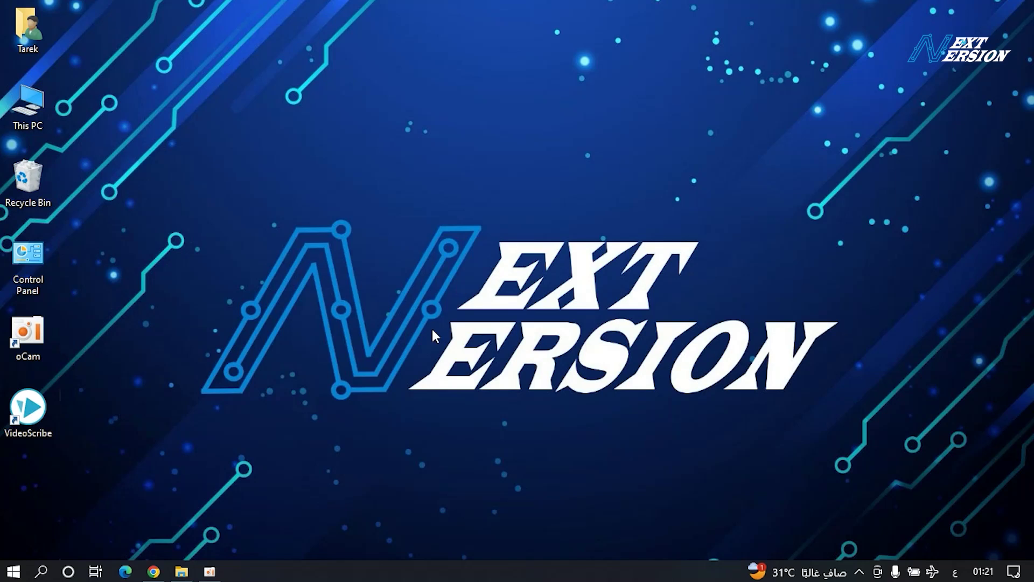
{"action": "left_click_drag", "start_coordinate": [70, 454], "coordinate": [3, 385]}
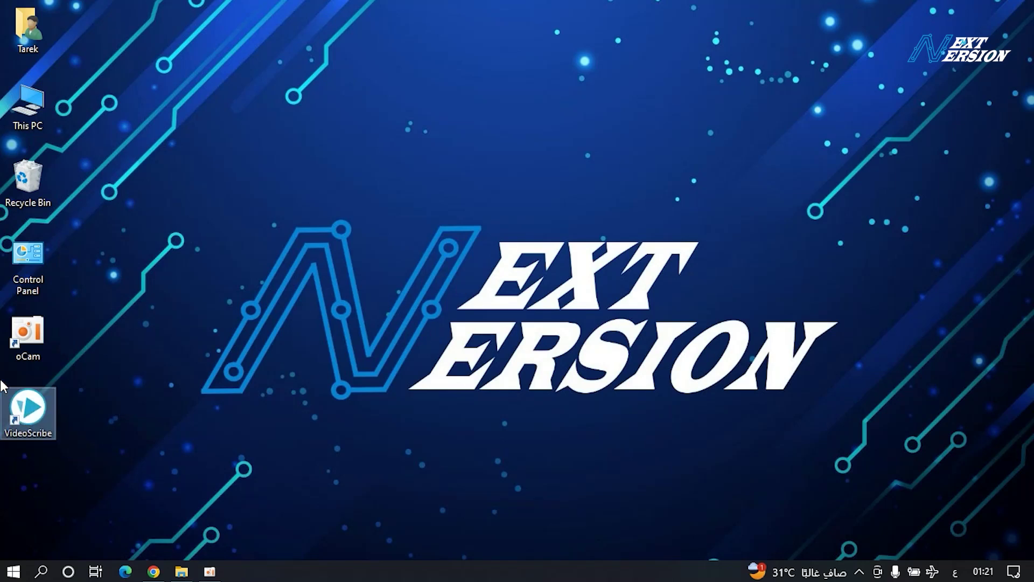
{"action": "double_click", "coordinate": [27, 406]}
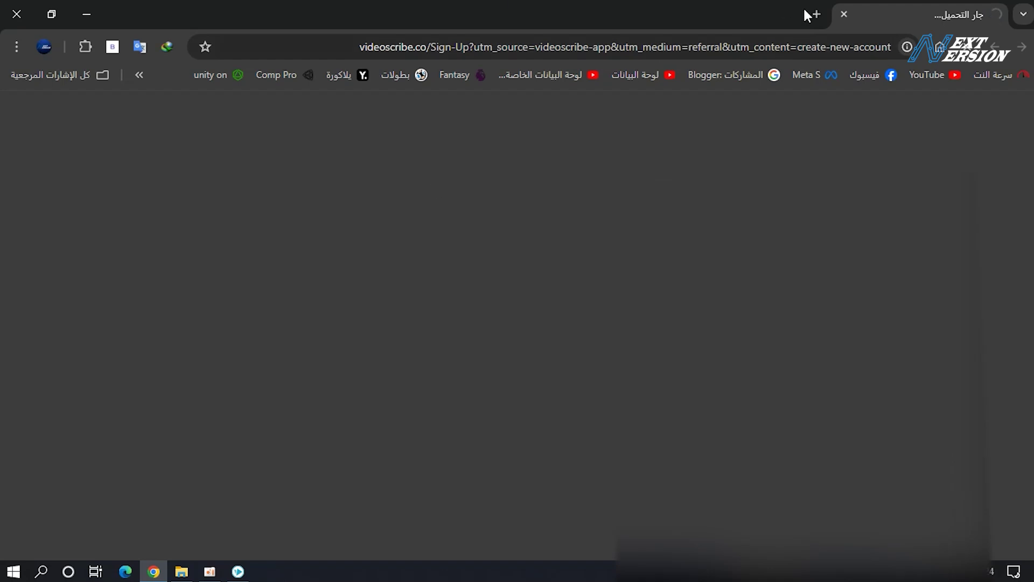
- Look through the 7 day free trial page, examining the listed trial features and the sign-up form
{"action": "scroll", "coordinate": [494, 334], "scroll_direction": "down", "scroll_amount": 5}
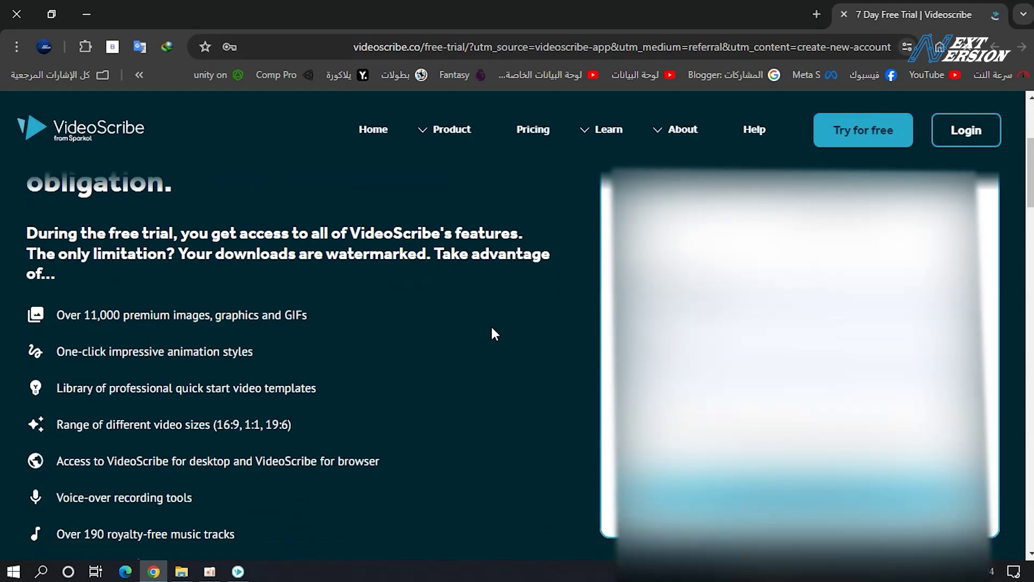
{"action": "scroll", "coordinate": [492, 329], "scroll_direction": "up", "scroll_amount": 4}
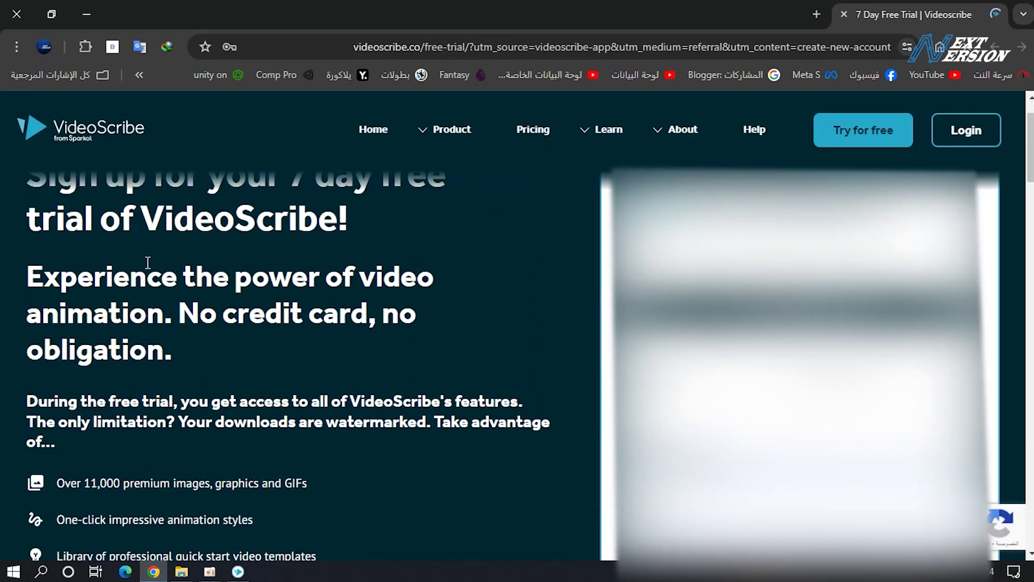
{"action": "scroll", "coordinate": [496, 345], "scroll_direction": "down", "scroll_amount": 5}
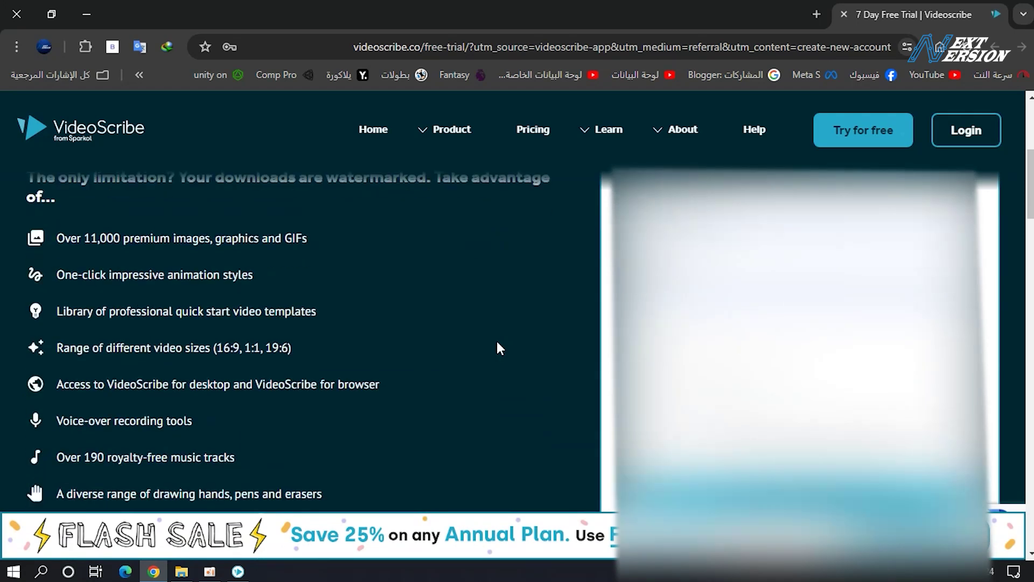
{"action": "scroll", "coordinate": [498, 348], "scroll_direction": "up", "scroll_amount": 3}
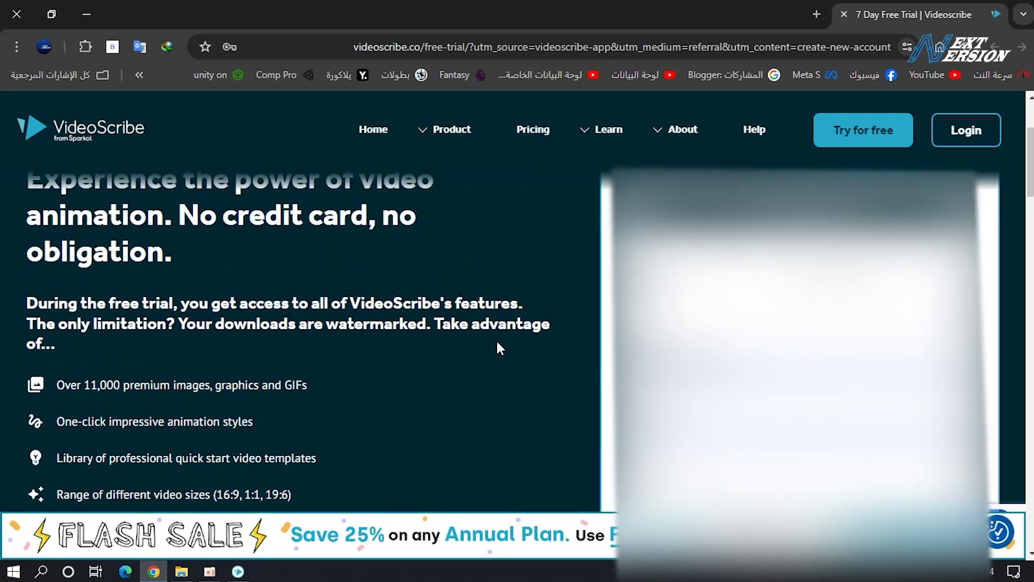
{"action": "scroll", "coordinate": [498, 348], "scroll_direction": "down", "scroll_amount": 3}
{"action": "scroll", "coordinate": [497, 347], "scroll_direction": "up", "scroll_amount": 5}
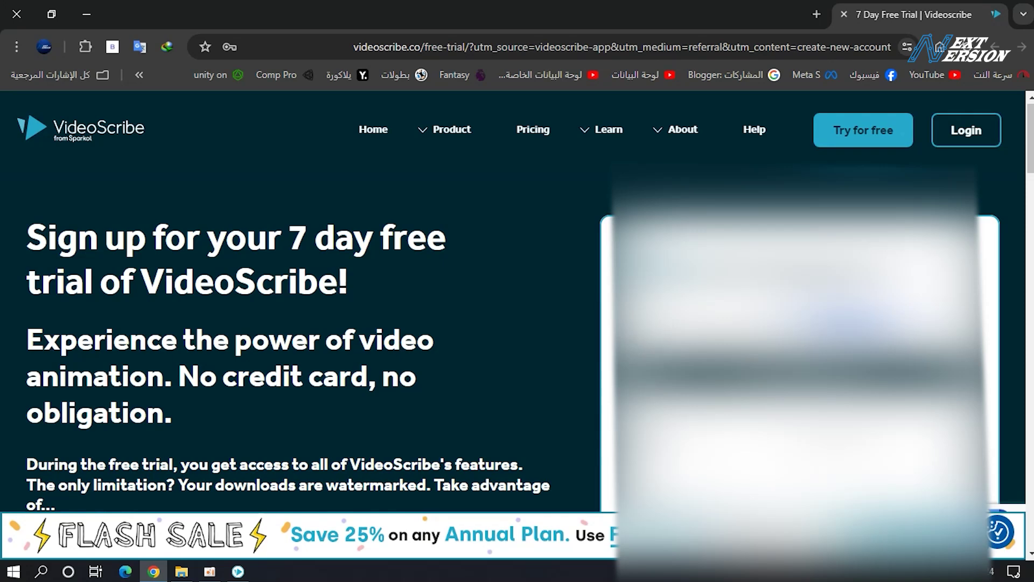
{"action": "scroll", "coordinate": [597, 445], "scroll_direction": "down", "scroll_amount": 3}
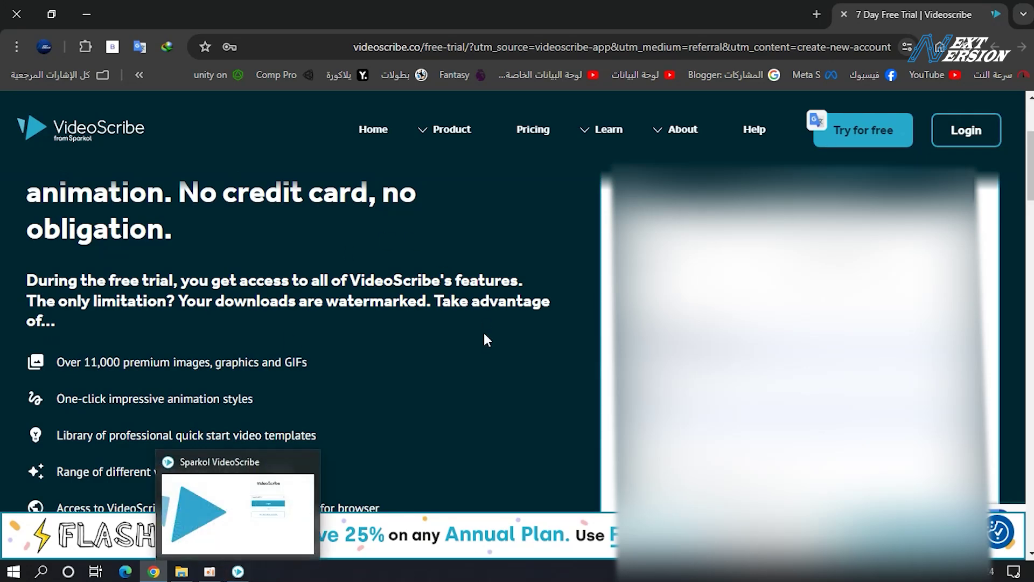
{"action": "scroll", "coordinate": [483, 336], "scroll_direction": "down", "scroll_amount": 4}
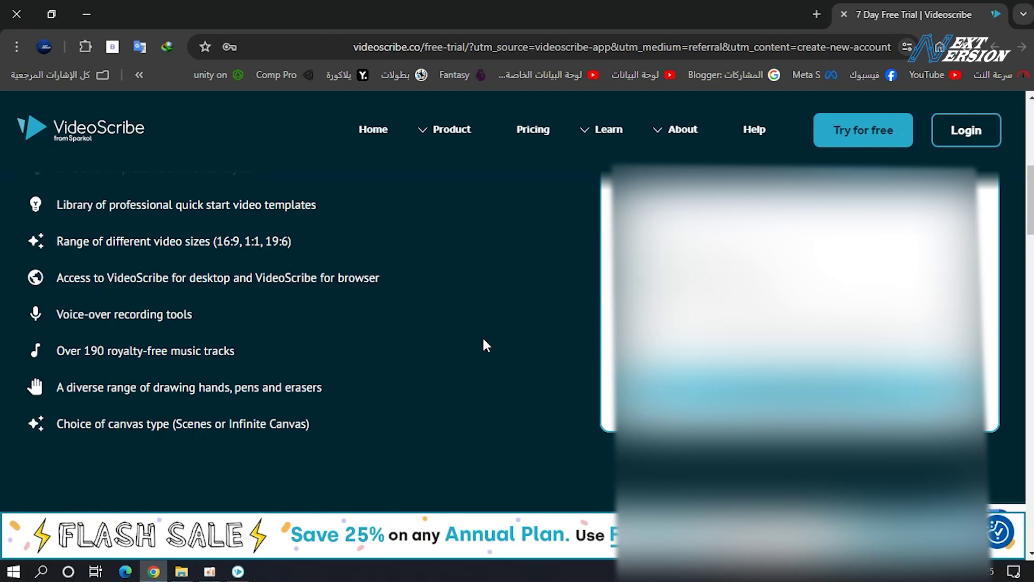
{"action": "scroll", "coordinate": [548, 350], "scroll_direction": "up", "scroll_amount": 5}
{"action": "scroll", "coordinate": [549, 351], "scroll_direction": "down", "scroll_amount": 2}
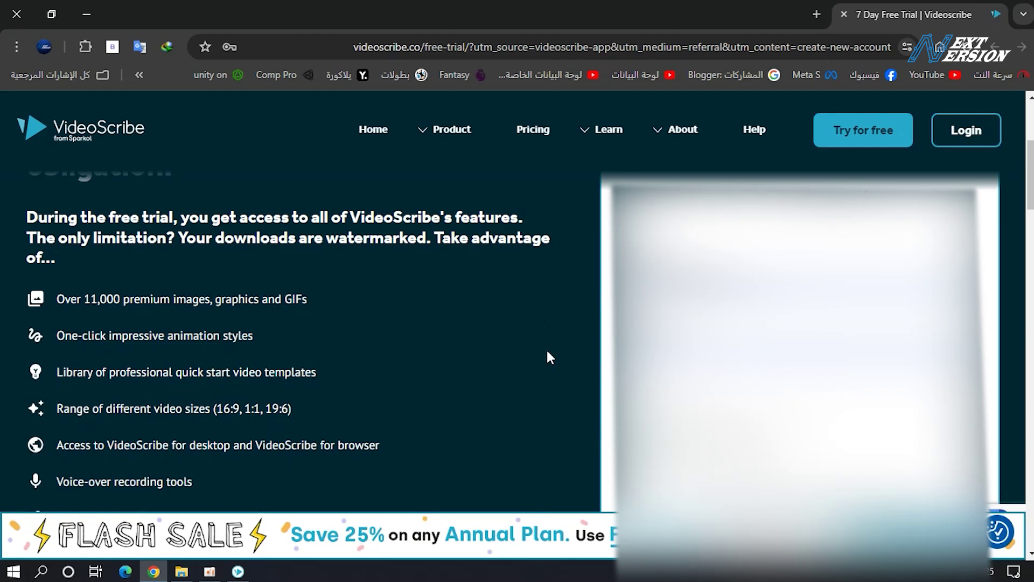
- Open the white-board-animation blog post in the browser and follow its download link under "حسابات وهمية"
{"action": "left_click", "coordinate": [817, 15]}
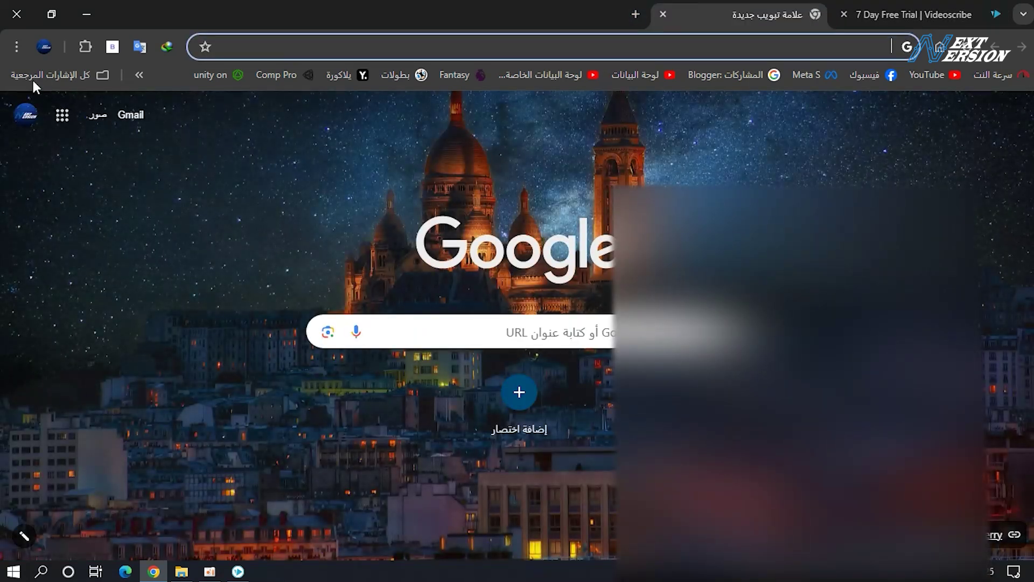
{"action": "left_click", "coordinate": [14, 41]}
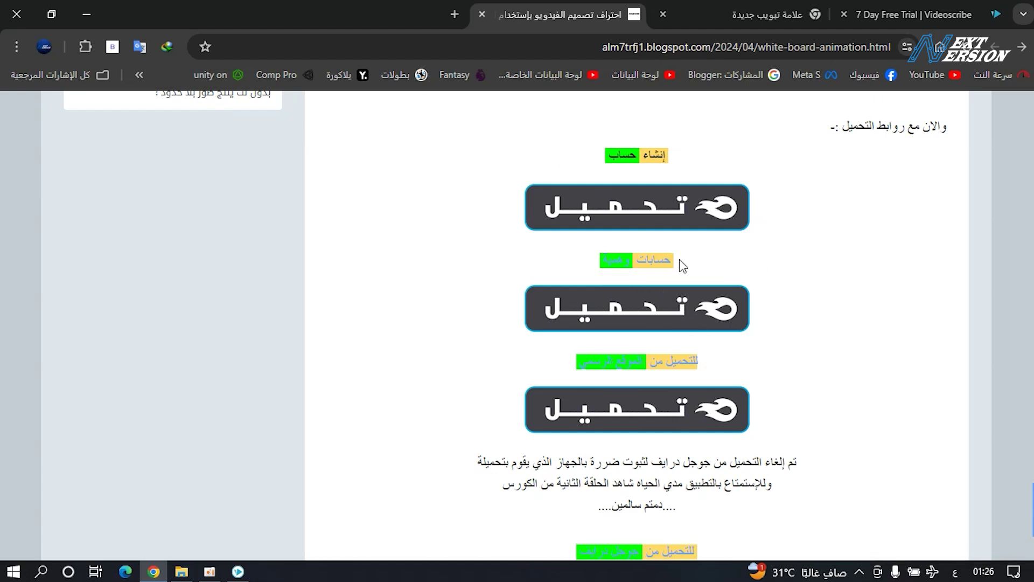
{"action": "left_click_drag", "start_coordinate": [677, 265], "coordinate": [595, 260]}
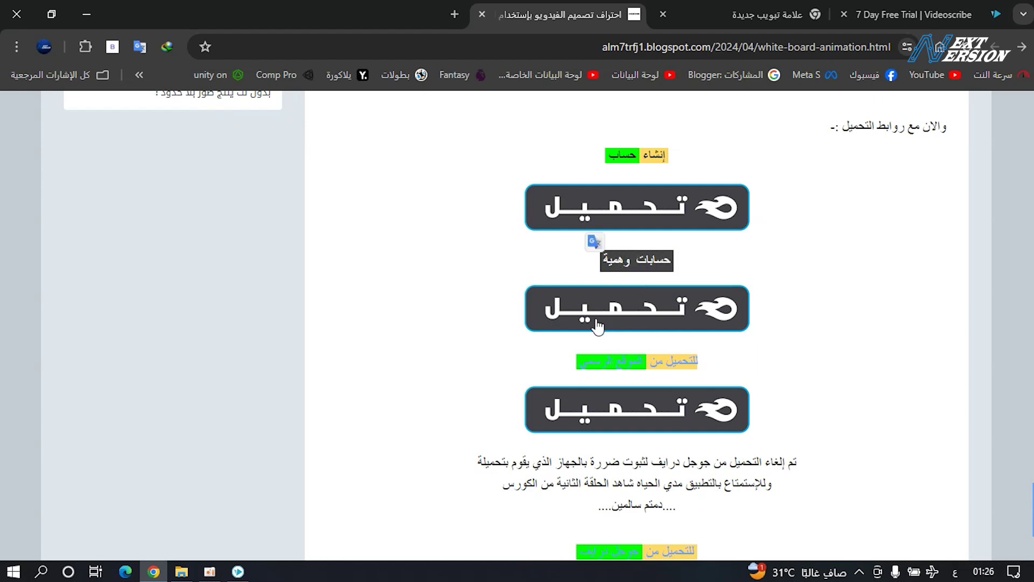
{"action": "left_click", "coordinate": [640, 323]}
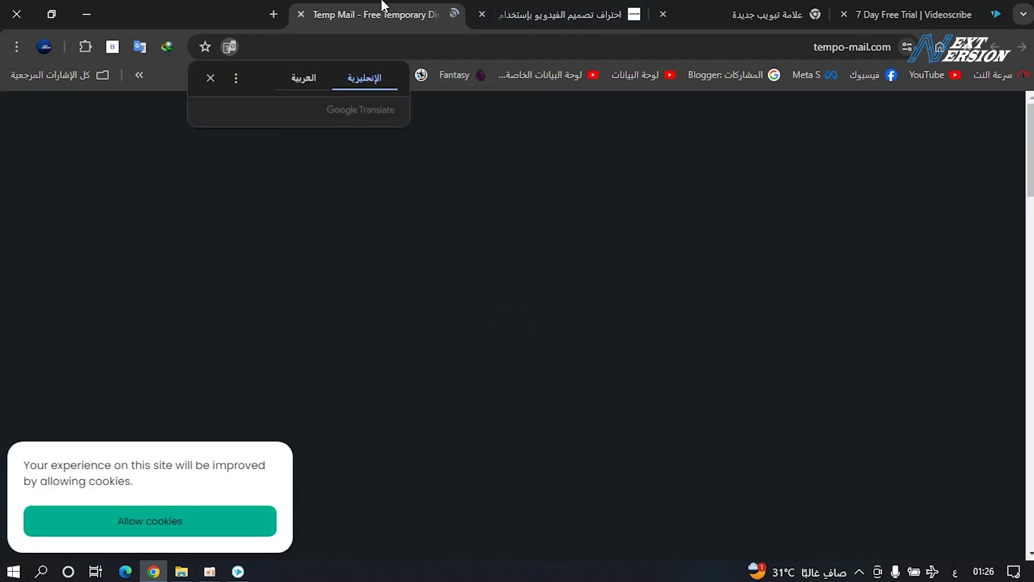
- Allow cookies on the Tempo Mail site, copy the temporary e-mail address and refresh the mailbox
{"action": "left_click", "coordinate": [181, 521]}
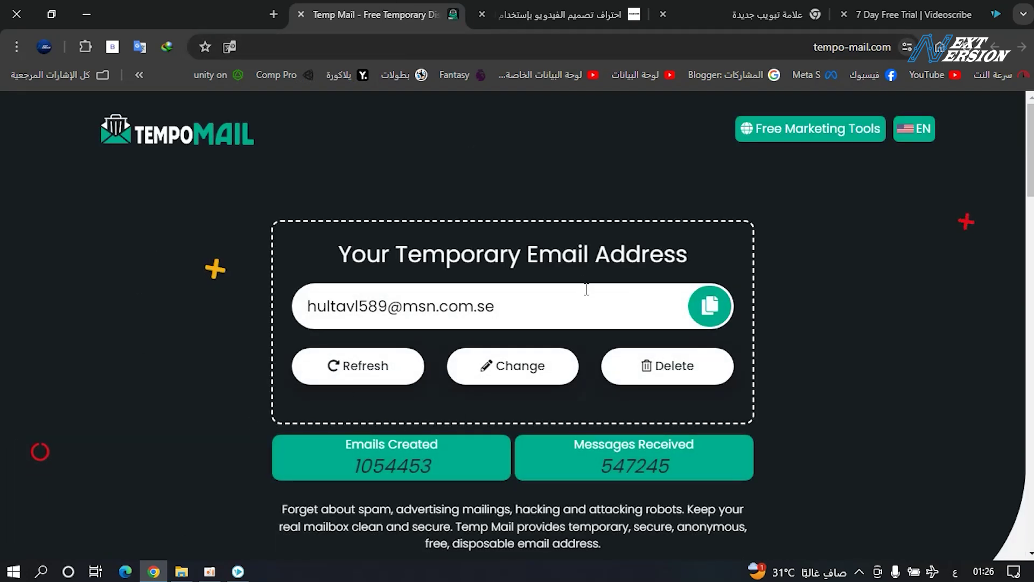
{"action": "left_click", "coordinate": [711, 308]}
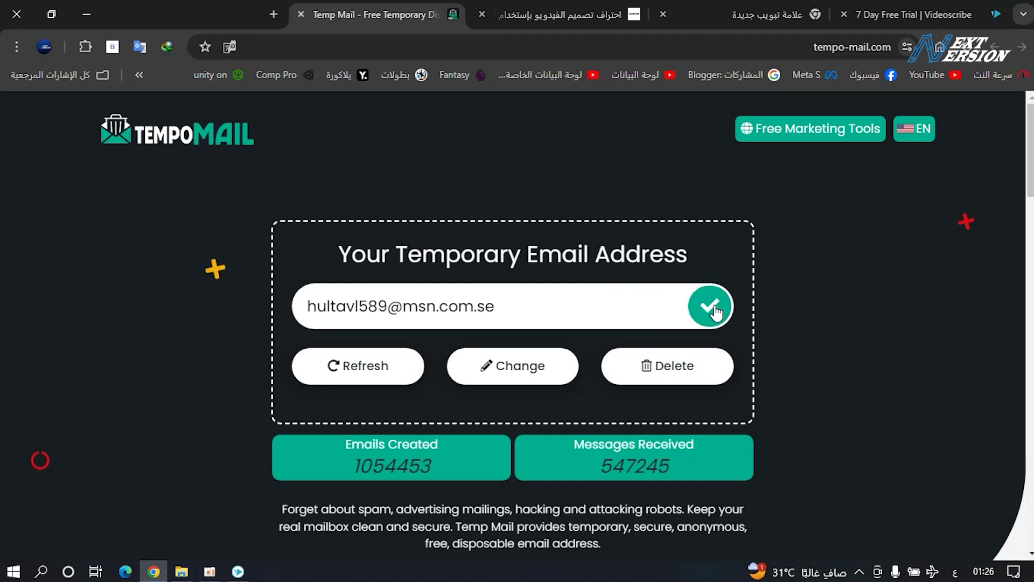
{"action": "left_click", "coordinate": [345, 366]}
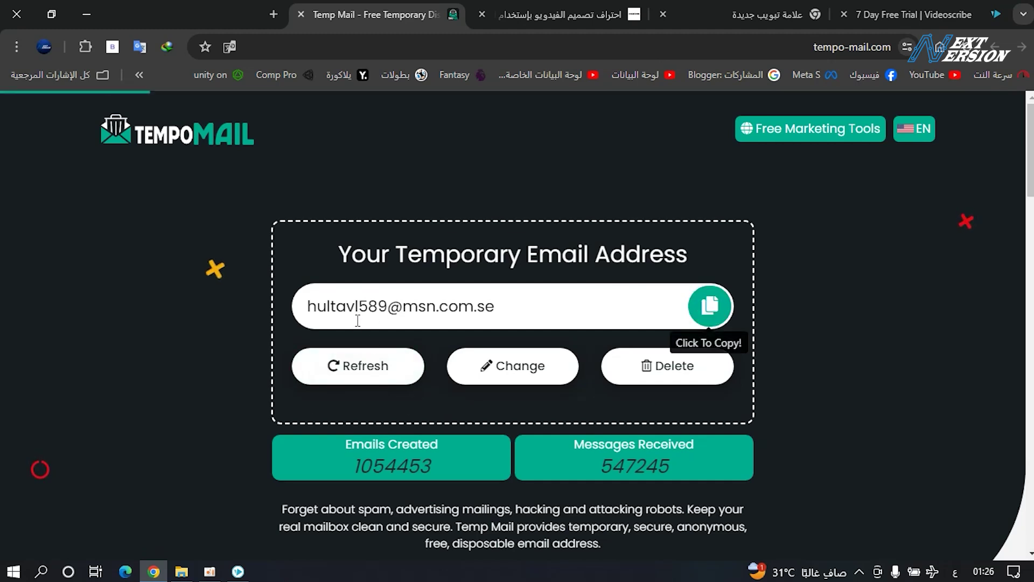
{"action": "left_click", "coordinate": [345, 366]}
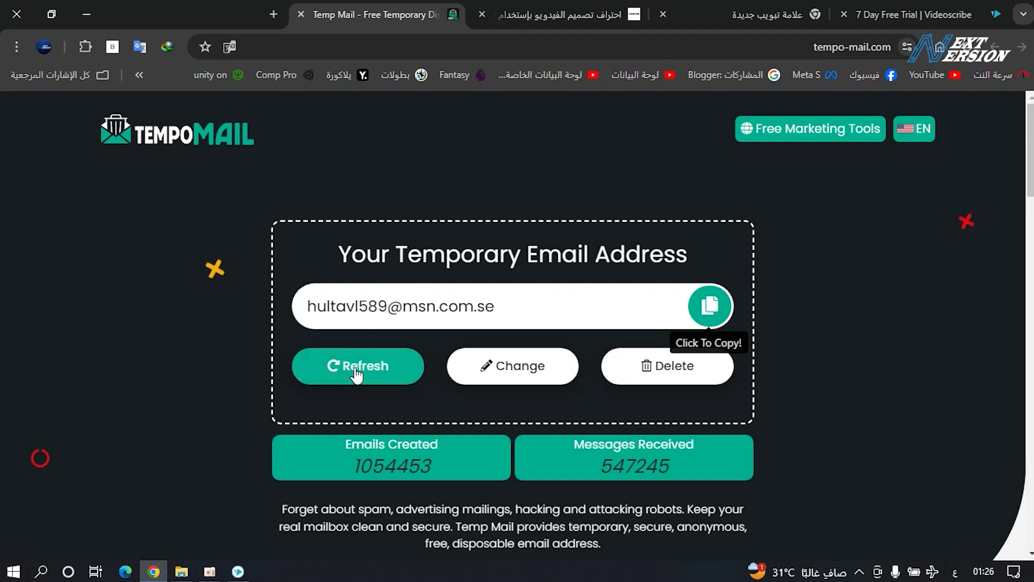
- Return to the VideoScribe free trial form and fill in made-up first and last names in English letters
{"action": "left_click", "coordinate": [873, 6]}
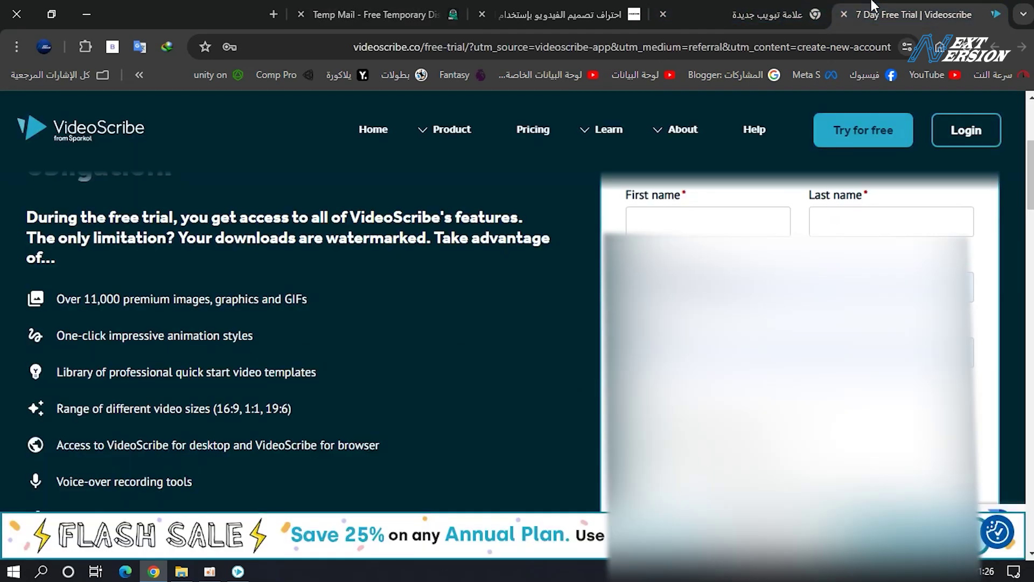
{"action": "scroll", "coordinate": [592, 366], "scroll_direction": "up", "scroll_amount": 2}
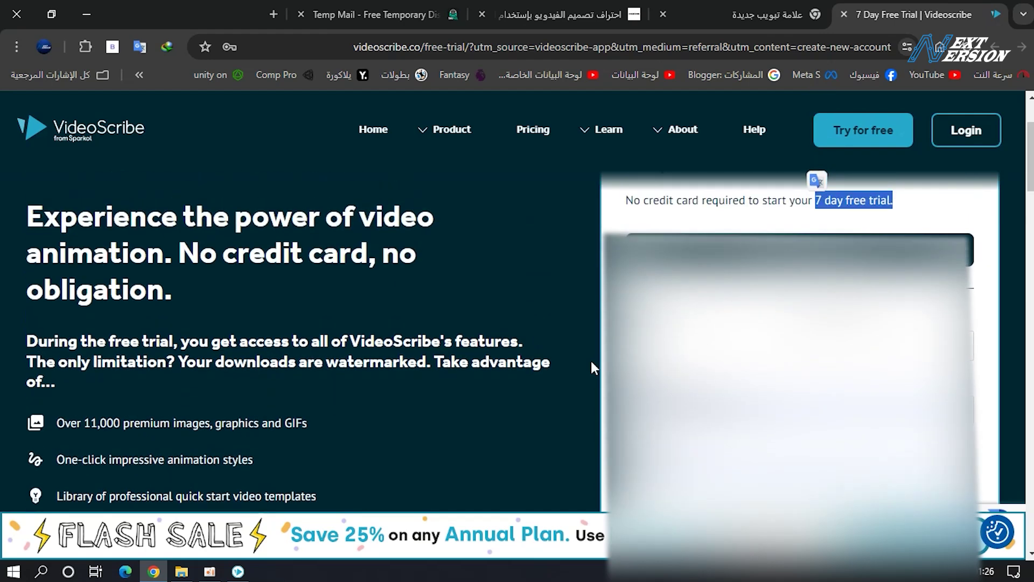
{"action": "left_click", "coordinate": [703, 343]}
{"action": "type", "text": "سثيسبس"}
{"action": "key", "text": "alt+shift"}
{"action": "key", "text": "ctrl+a"}
{"action": "type", "text": "zsdsfdsfd"}
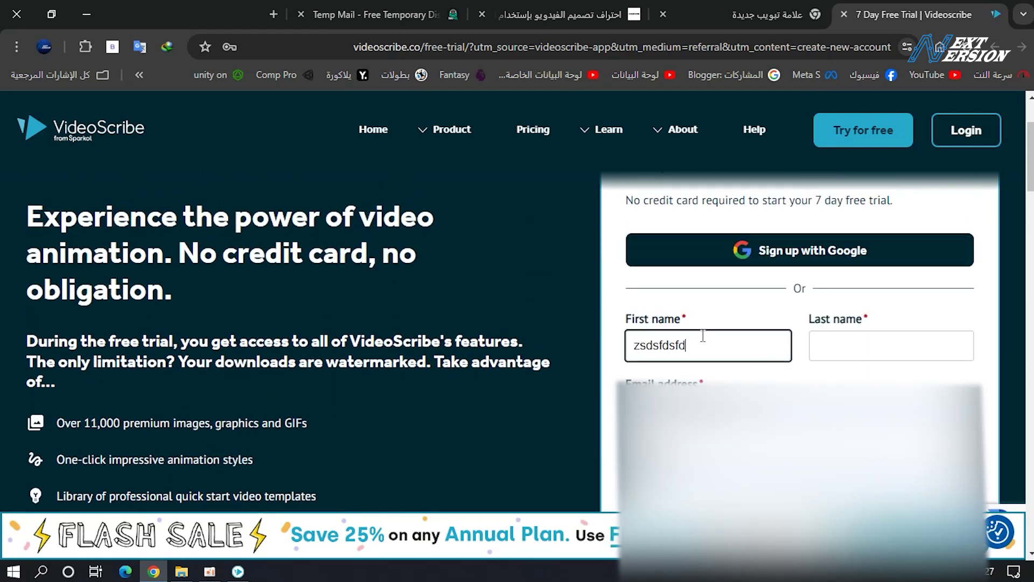
{"action": "left_click", "coordinate": [863, 344]}
{"action": "type", "text": "fsfsfss"}
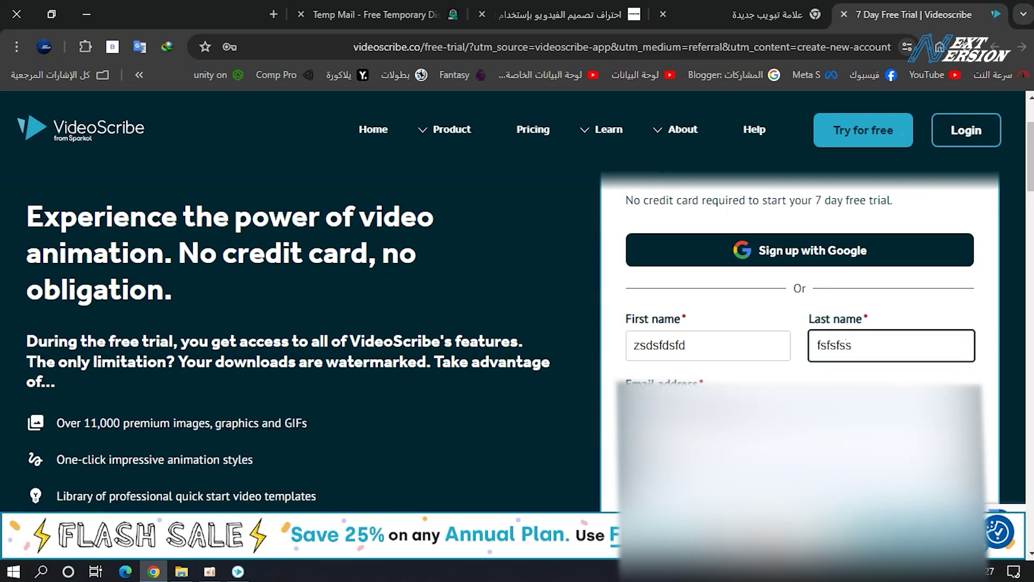
- Paste the copied temporary address into the sign-up form's e-mail field
{"action": "left_click", "coordinate": [761, 410]}
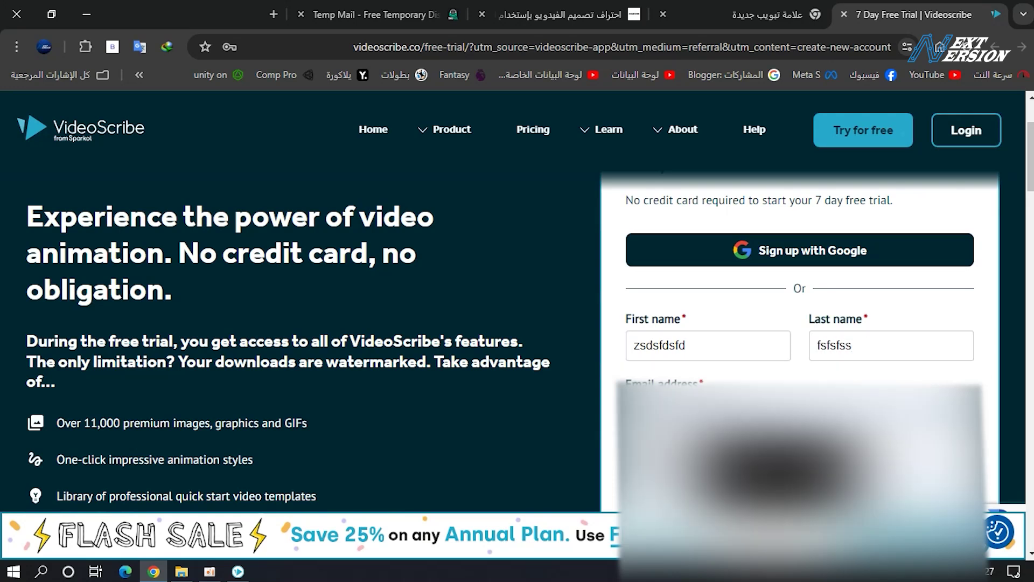
{"action": "key", "text": "Down"}
{"action": "key", "text": "Return"}
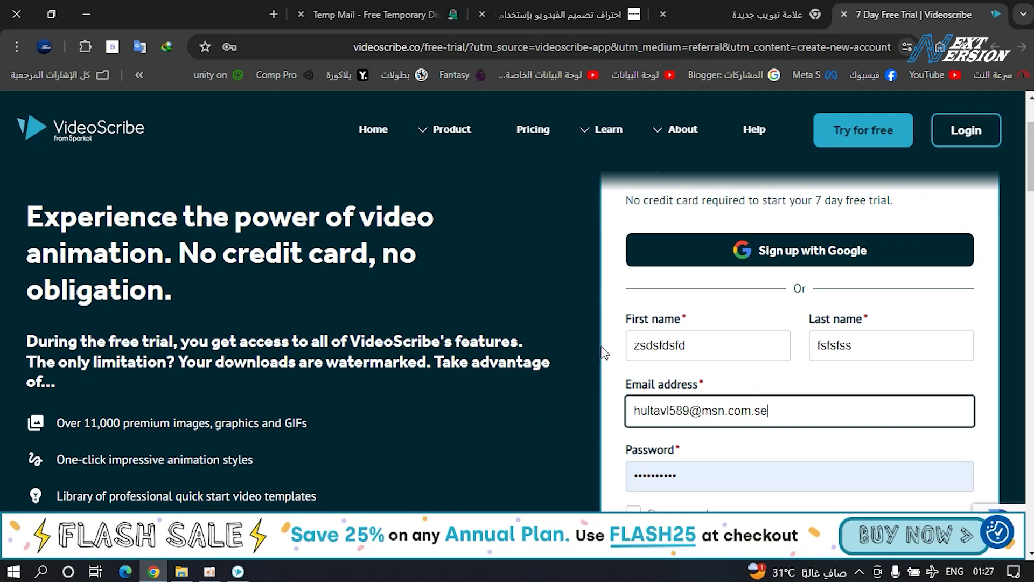
{"action": "scroll", "coordinate": [633, 377], "scroll_direction": "down", "scroll_amount": 3}
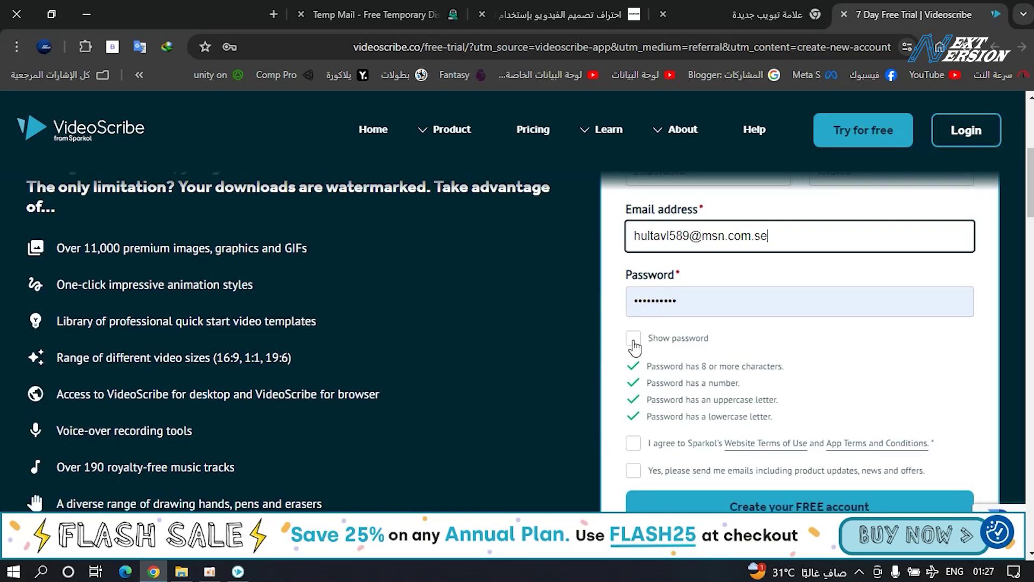
- Accept the website and app terms, create the free trial account and decline saving the password in the browser
{"action": "scroll", "coordinate": [623, 444], "scroll_direction": "up", "scroll_amount": 2}
{"action": "scroll", "coordinate": [670, 480], "scroll_direction": "down", "scroll_amount": 3}
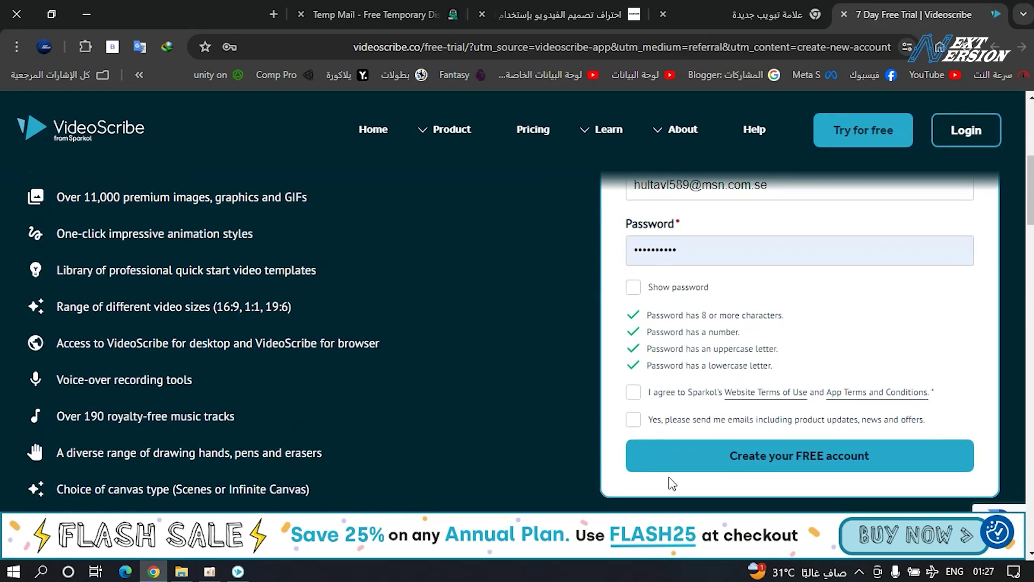
{"action": "left_click", "coordinate": [634, 393]}
{"action": "left_click", "coordinate": [785, 458]}
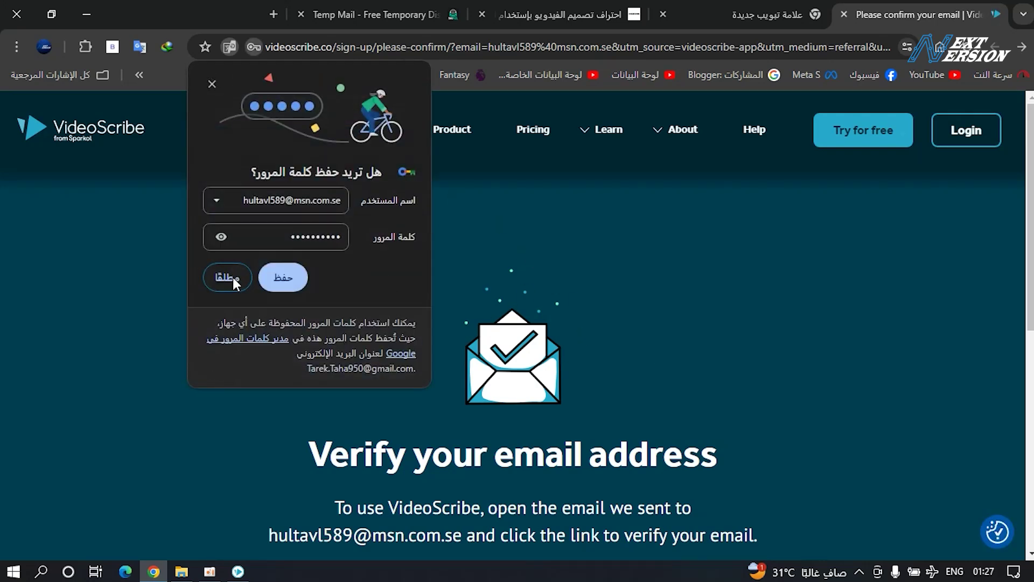
{"action": "left_click", "coordinate": [233, 277]}
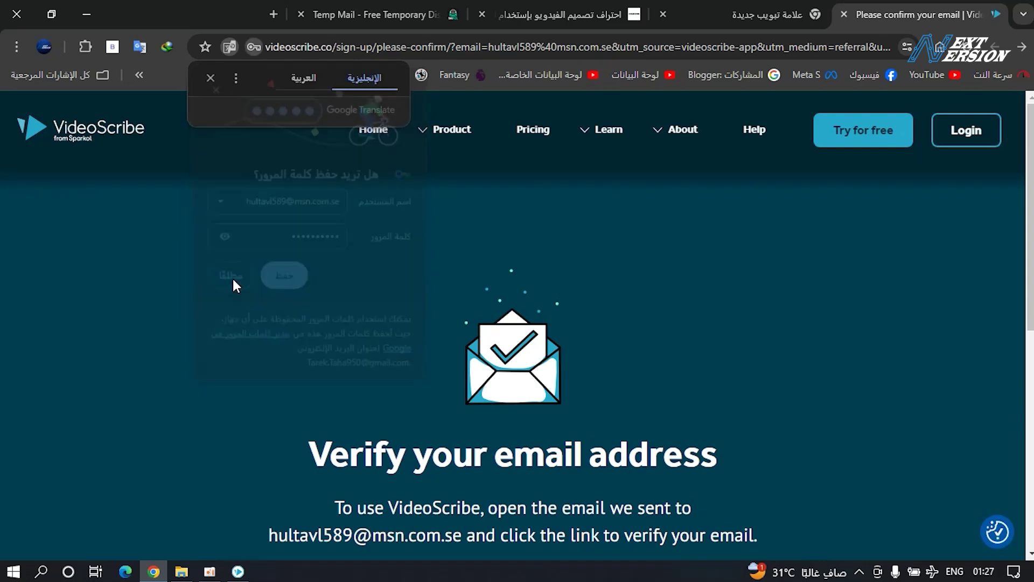
- Return to the Tempo Mail mailbox and open VideoScribe's "Verify your email address" message
{"action": "left_click", "coordinate": [425, 4]}
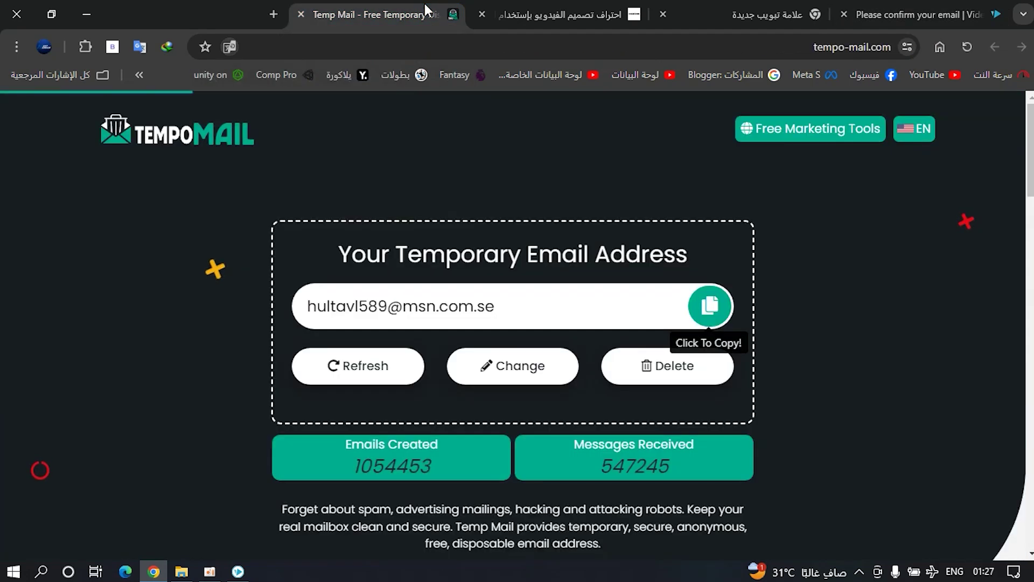
{"action": "scroll", "coordinate": [479, 385], "scroll_direction": "down", "scroll_amount": 8}
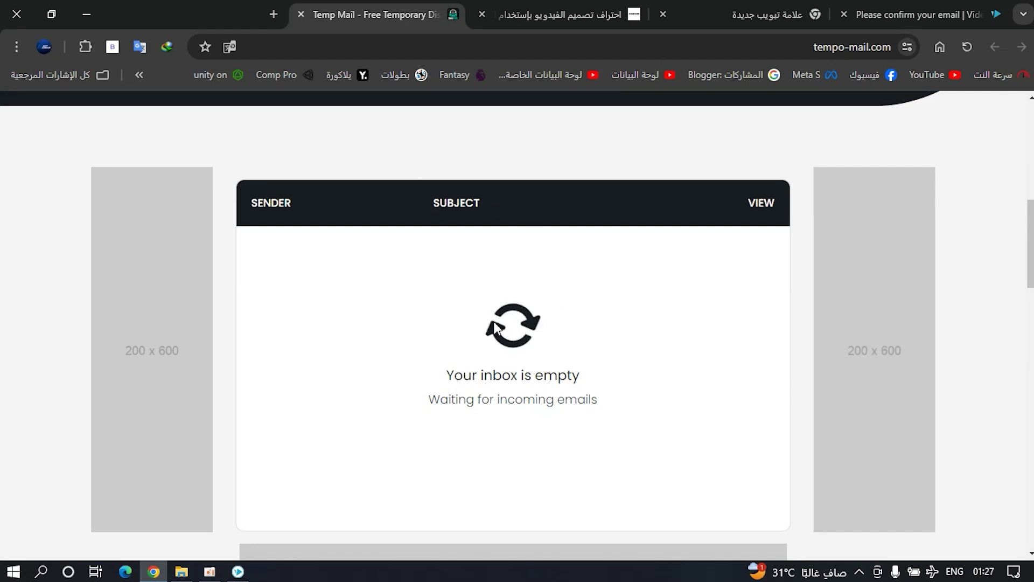
{"action": "scroll", "coordinate": [655, 315], "scroll_direction": "up", "scroll_amount": 2}
{"action": "scroll", "coordinate": [655, 315], "scroll_direction": "up", "scroll_amount": 4}
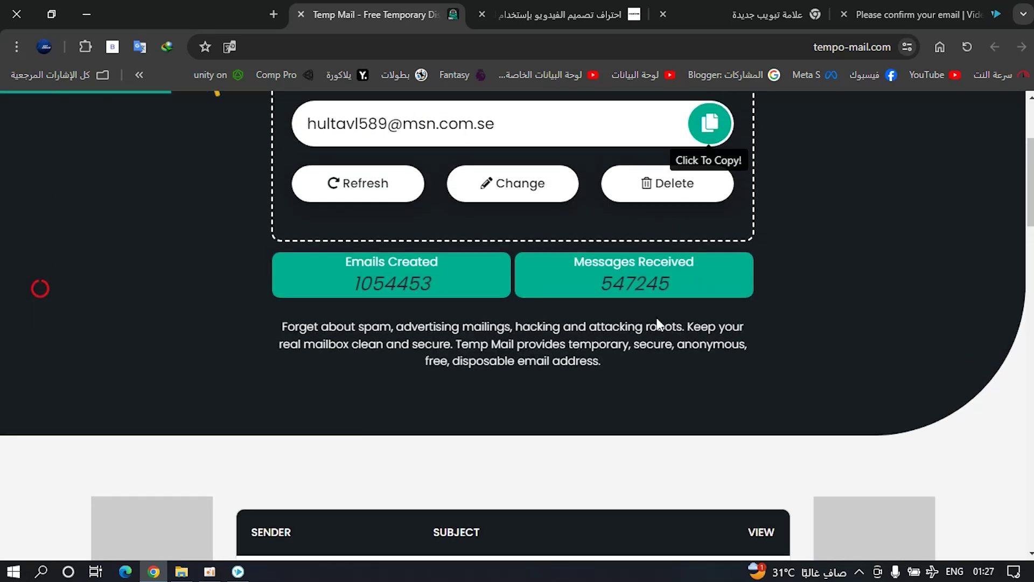
{"action": "scroll", "coordinate": [655, 315], "scroll_direction": "down", "scroll_amount": 5}
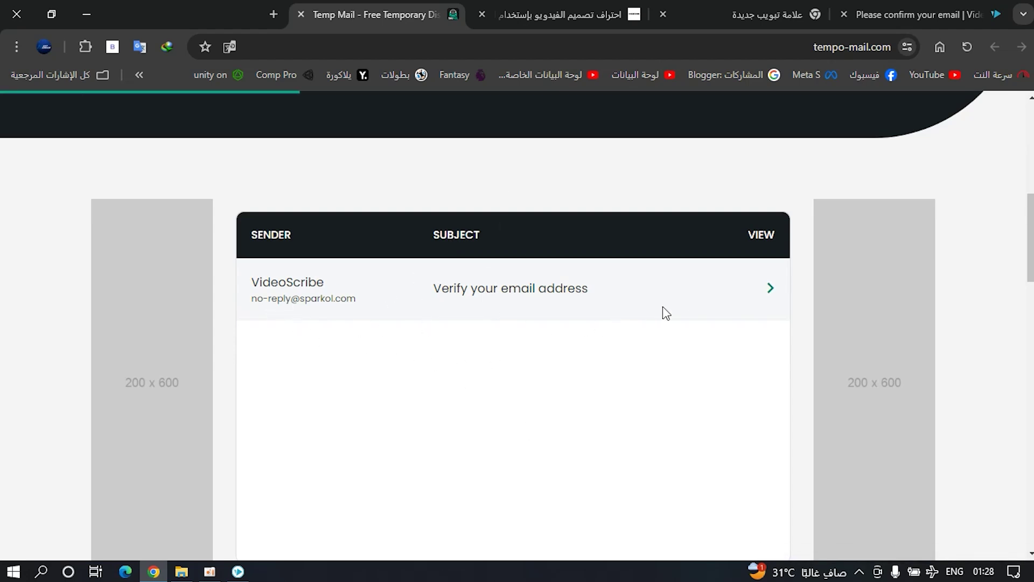
{"action": "left_click", "coordinate": [521, 288]}
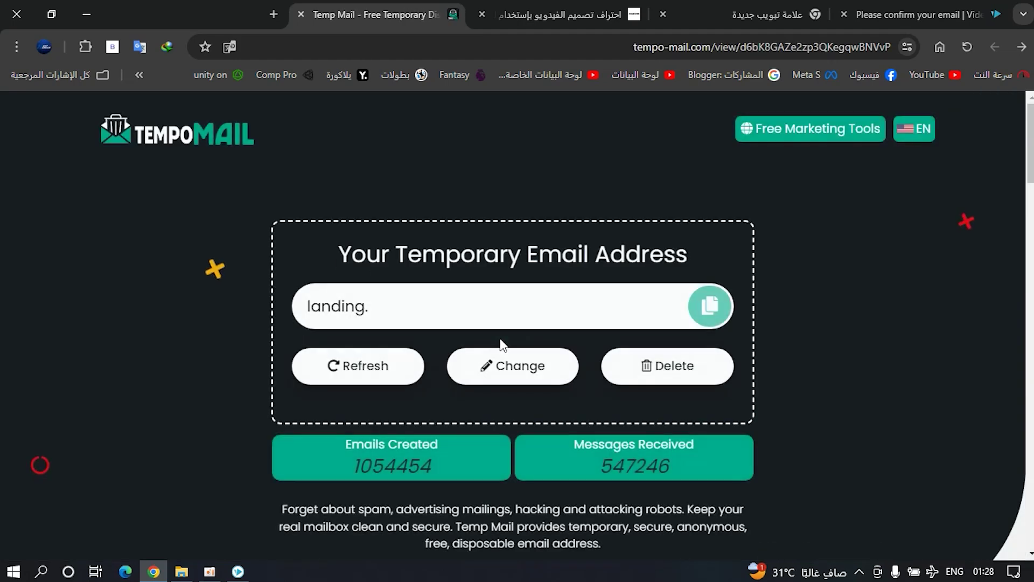
- Follow the confirmation link in the message to verify the account's e-mail address
{"action": "scroll", "coordinate": [538, 301], "scroll_direction": "down", "scroll_amount": 9}
{"action": "scroll", "coordinate": [572, 277], "scroll_direction": "down", "scroll_amount": 4}
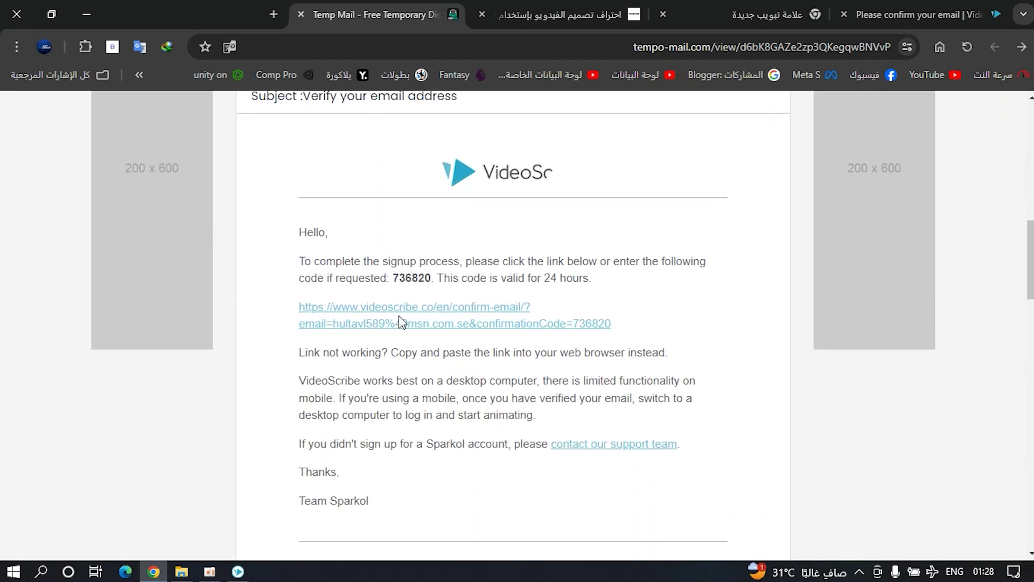
{"action": "left_click", "coordinate": [443, 318]}
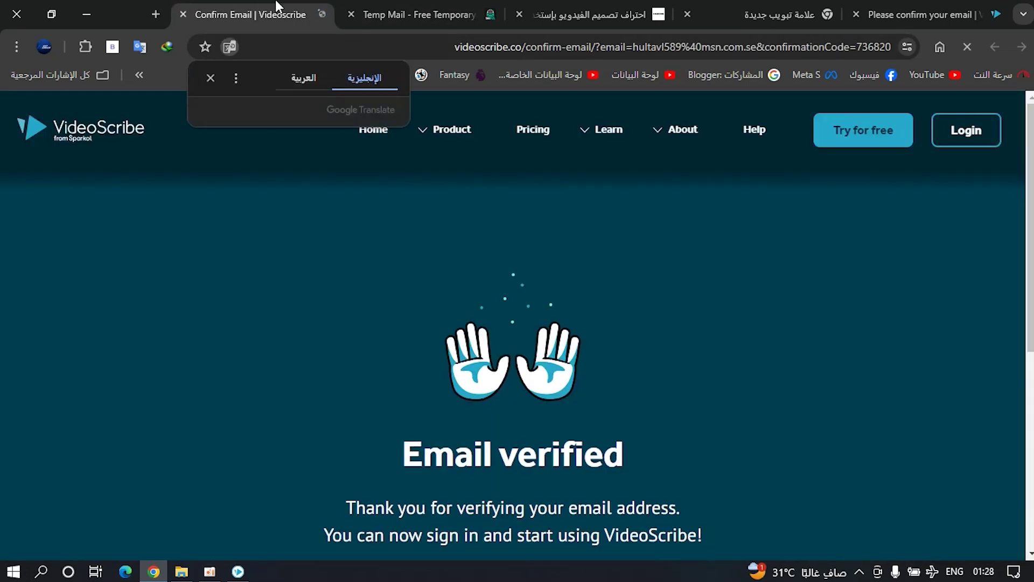
{"action": "scroll", "coordinate": [492, 431], "scroll_direction": "down", "scroll_amount": 2}
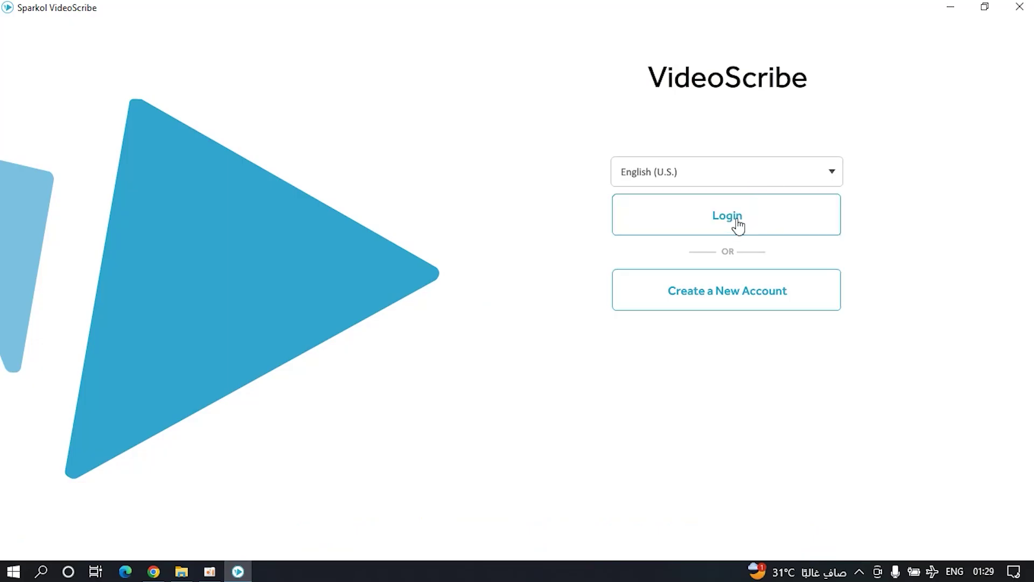
- Log in from the VideoScribe desktop app using the temporary e-mail address and account password, and allow the browser to open the app
{"action": "left_click", "coordinate": [736, 224]}
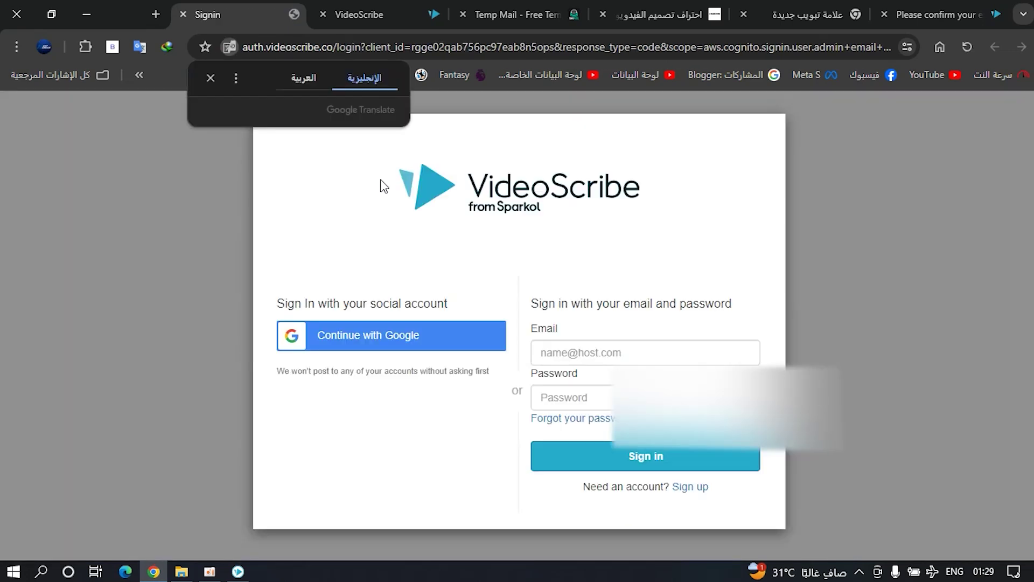
{"action": "left_click", "coordinate": [611, 350]}
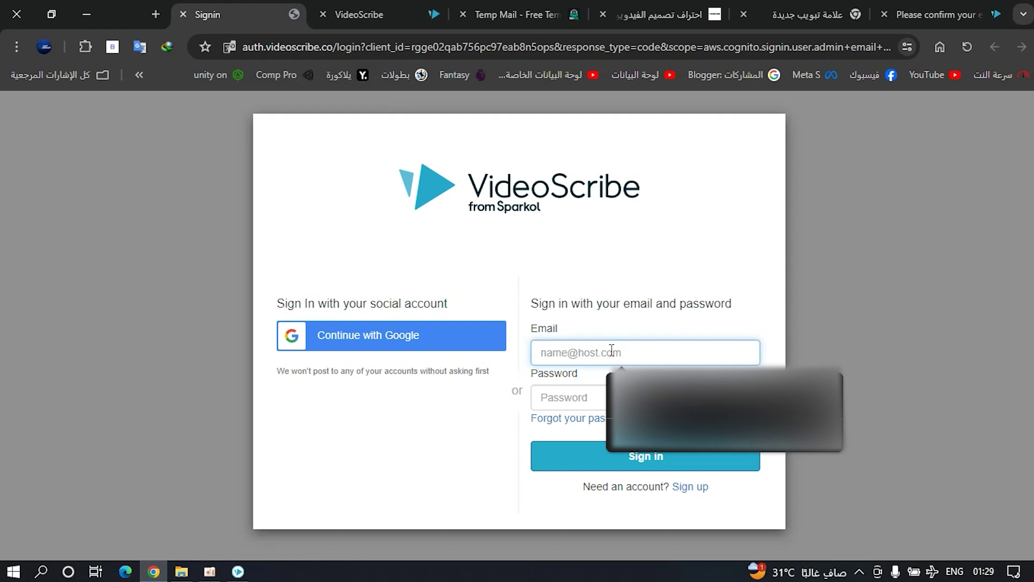
{"action": "key", "text": "ctrl+v"}
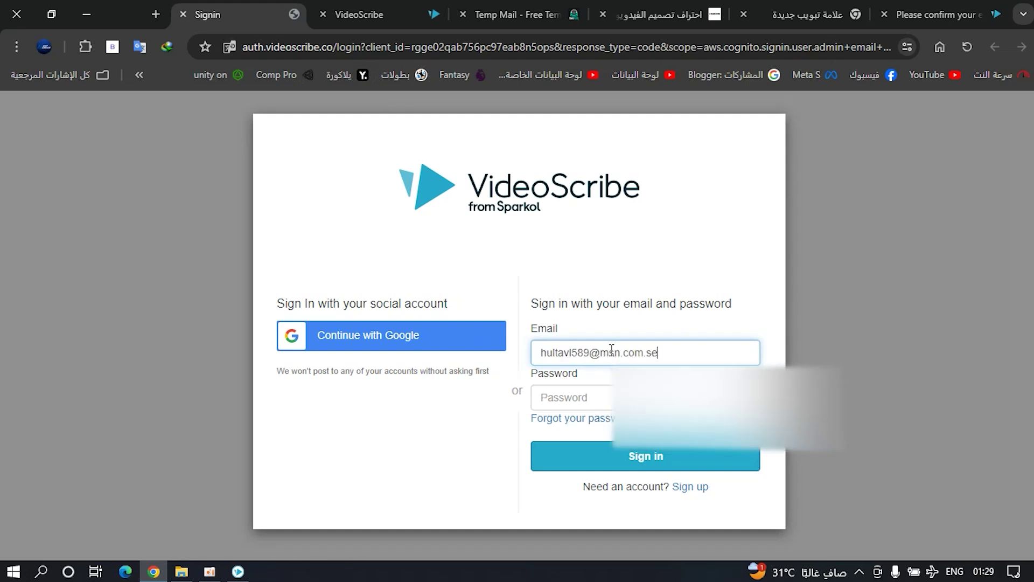
{"action": "left_click", "coordinate": [612, 399]}
{"action": "left_click", "coordinate": [671, 446]}
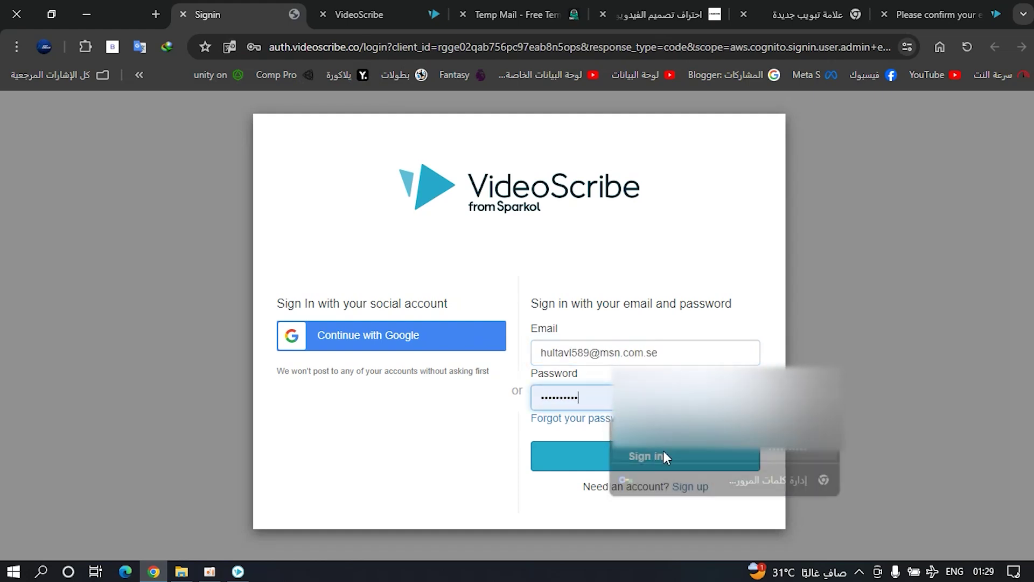
{"action": "left_click", "coordinate": [640, 459]}
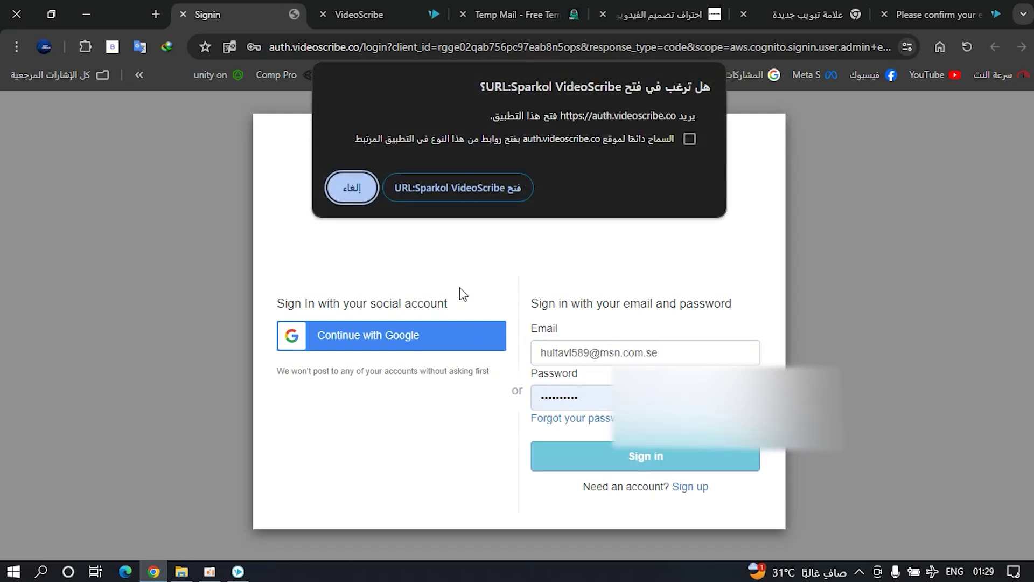
{"action": "left_click", "coordinate": [476, 187]}
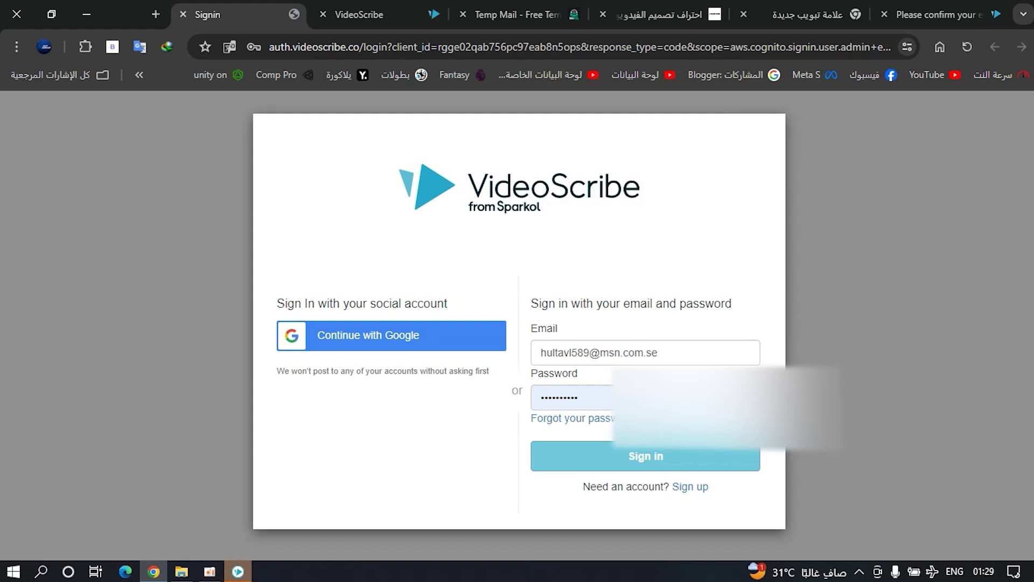
- Switch to the VideoScribe desktop app, agree to the licence and user terms, and dismiss the update notice
{"action": "left_click", "coordinate": [239, 571]}
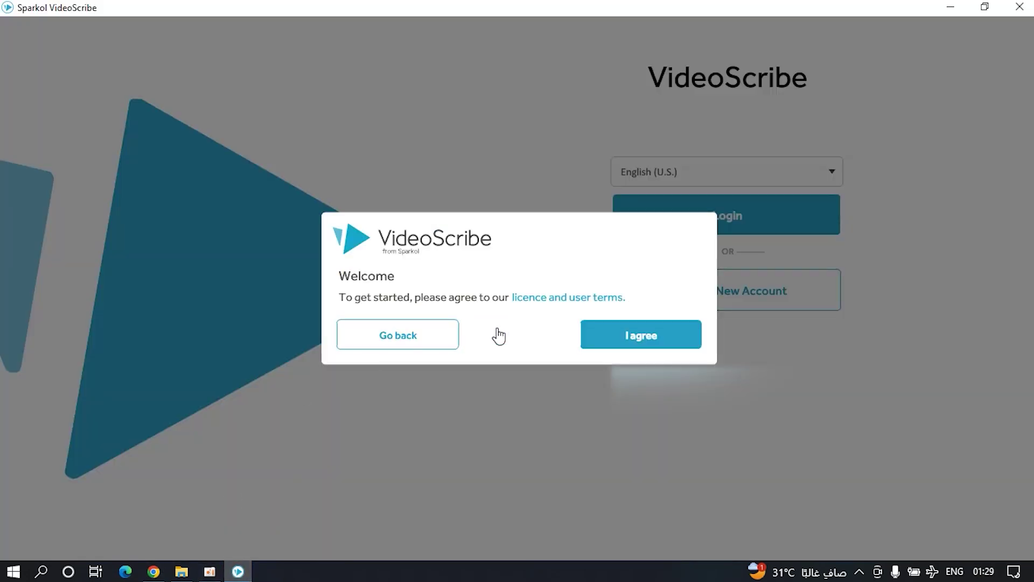
{"action": "left_click", "coordinate": [650, 342]}
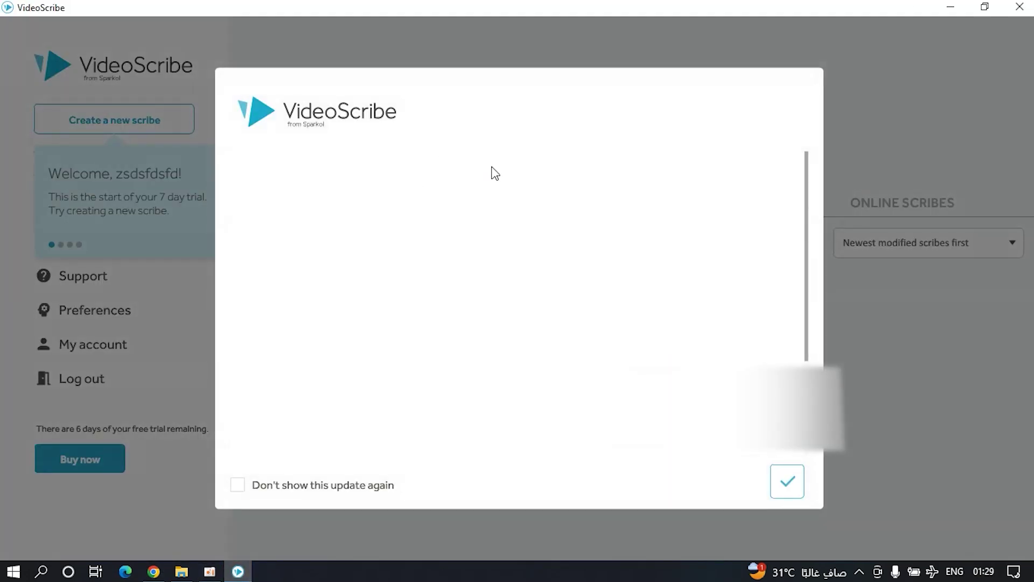
{"action": "left_click", "coordinate": [786, 481]}
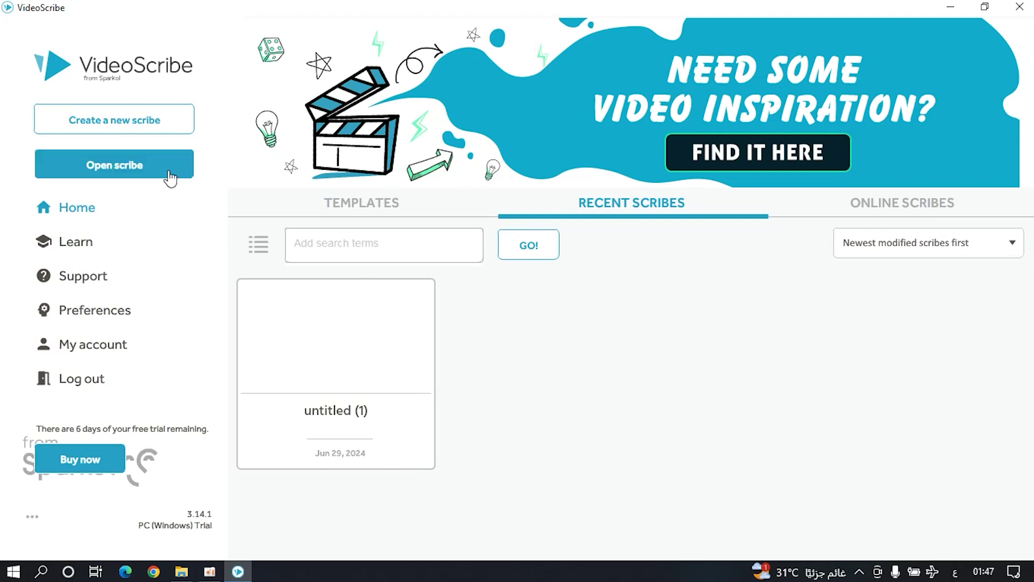
- Create a new scribe project with the 16:9 size
{"action": "left_click", "coordinate": [125, 131]}
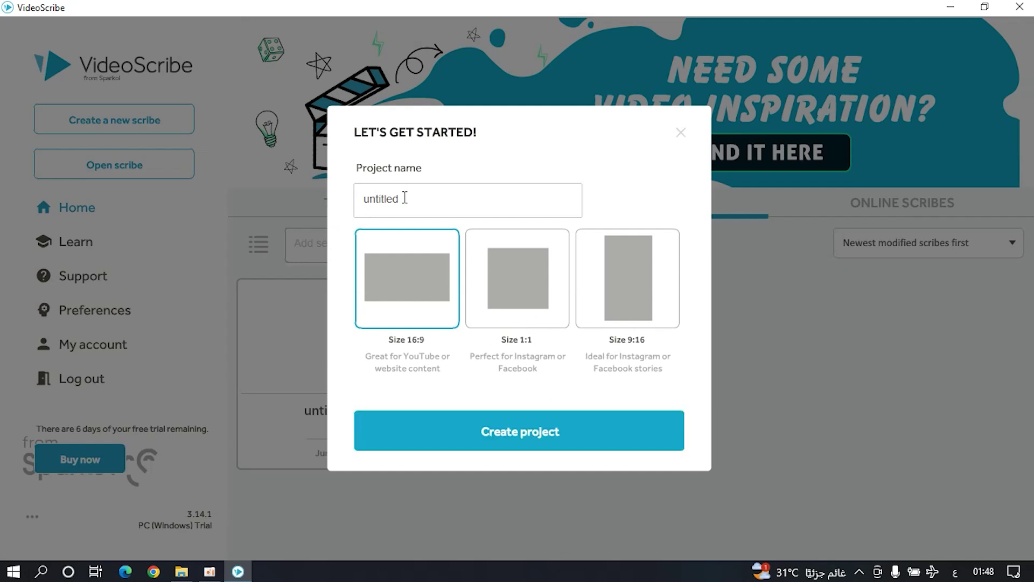
{"action": "left_click_drag", "start_coordinate": [396, 199], "coordinate": [363, 197]}
{"action": "left_click", "coordinate": [496, 437]}
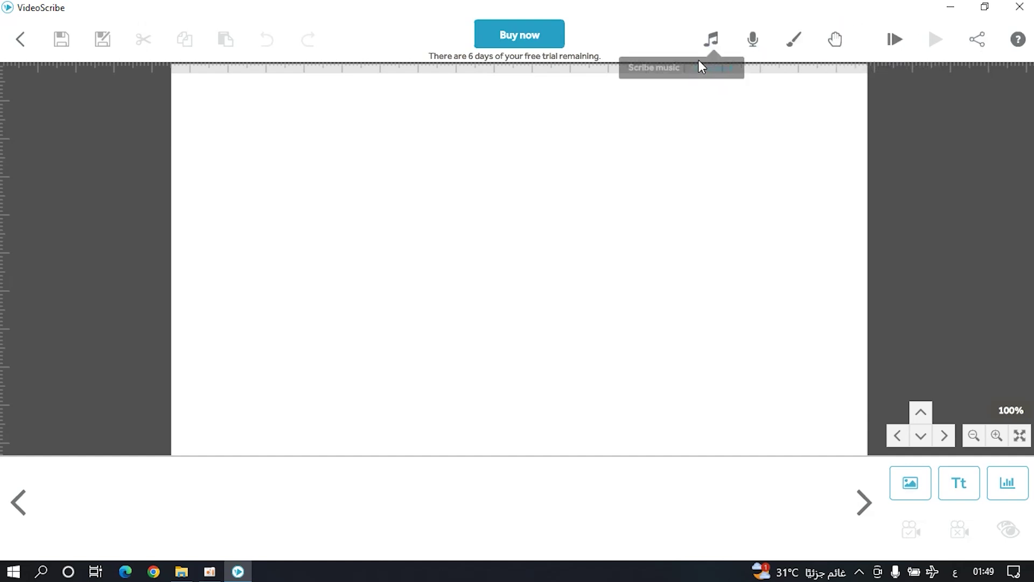
- View the scribe music library and the voiceover recording options, closing each without adding any audio
{"action": "left_click", "coordinate": [704, 39]}
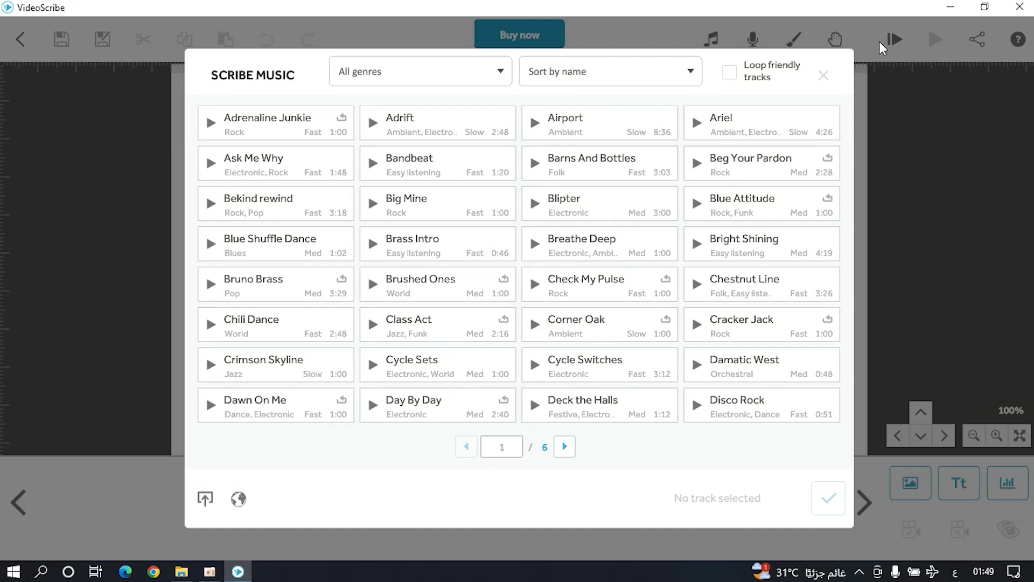
{"action": "left_click", "coordinate": [824, 75]}
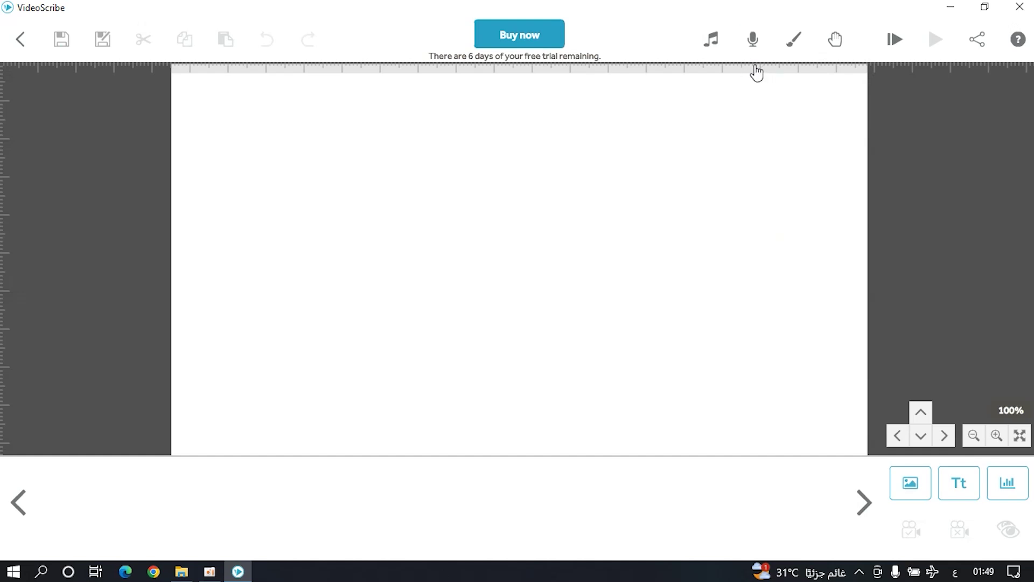
{"action": "left_click", "coordinate": [753, 44]}
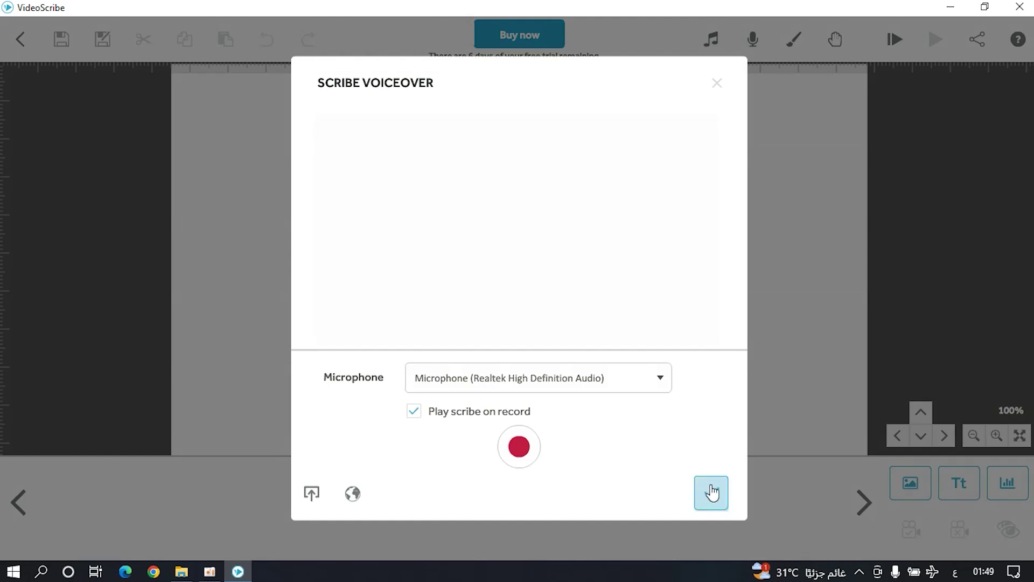
{"action": "left_click", "coordinate": [711, 491]}
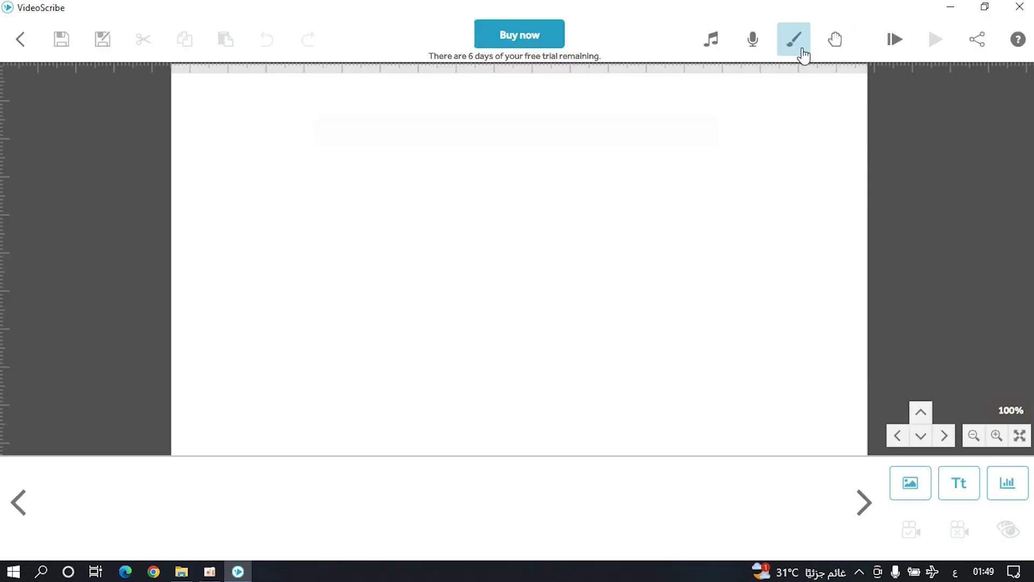
- Select the coarse flake texture as the scribe background and keep the vignette option at No vignette
{"action": "left_click", "coordinate": [798, 48]}
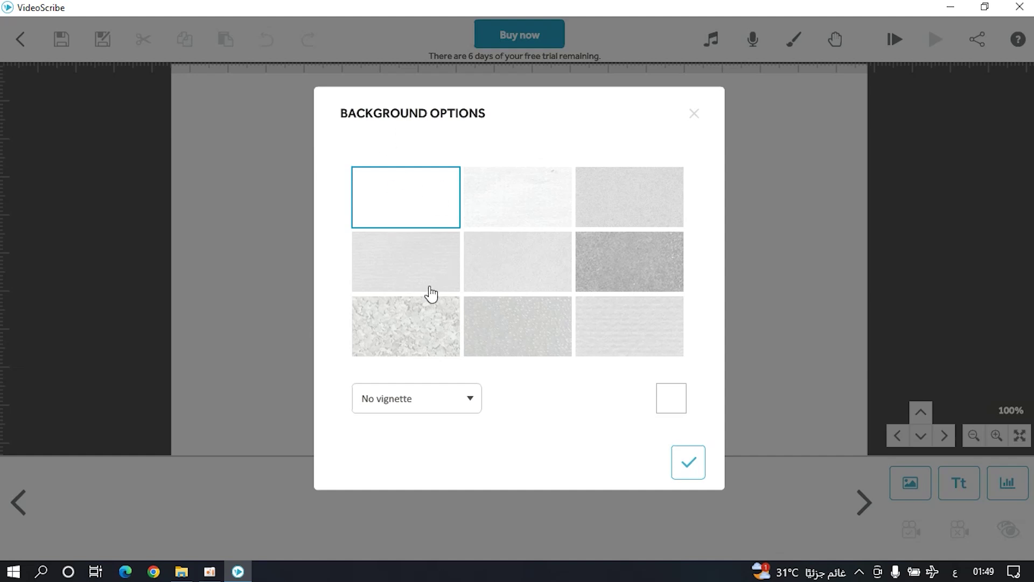
{"action": "left_click", "coordinate": [425, 331]}
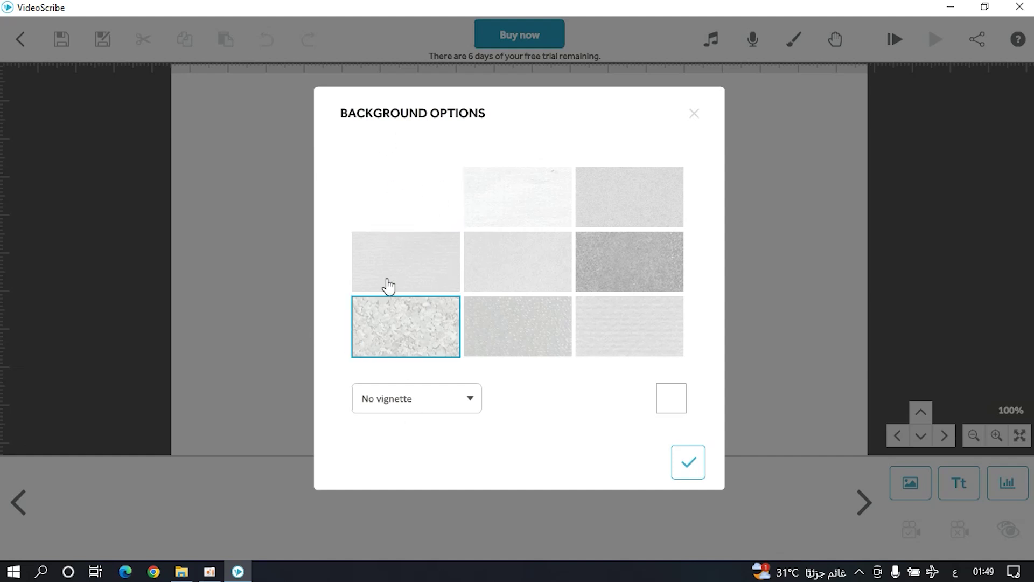
{"action": "left_click", "coordinate": [420, 404]}
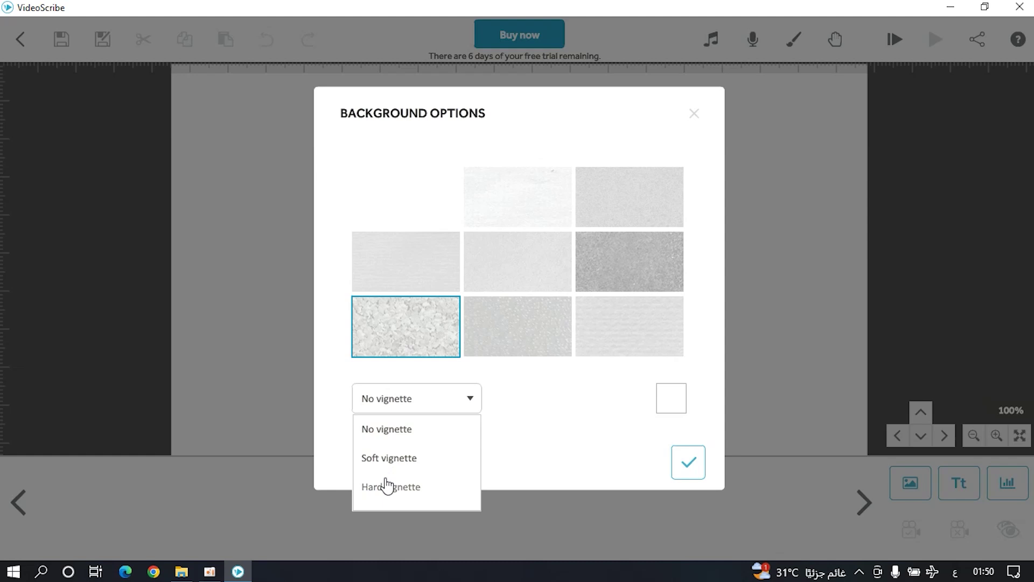
{"action": "left_click", "coordinate": [462, 409]}
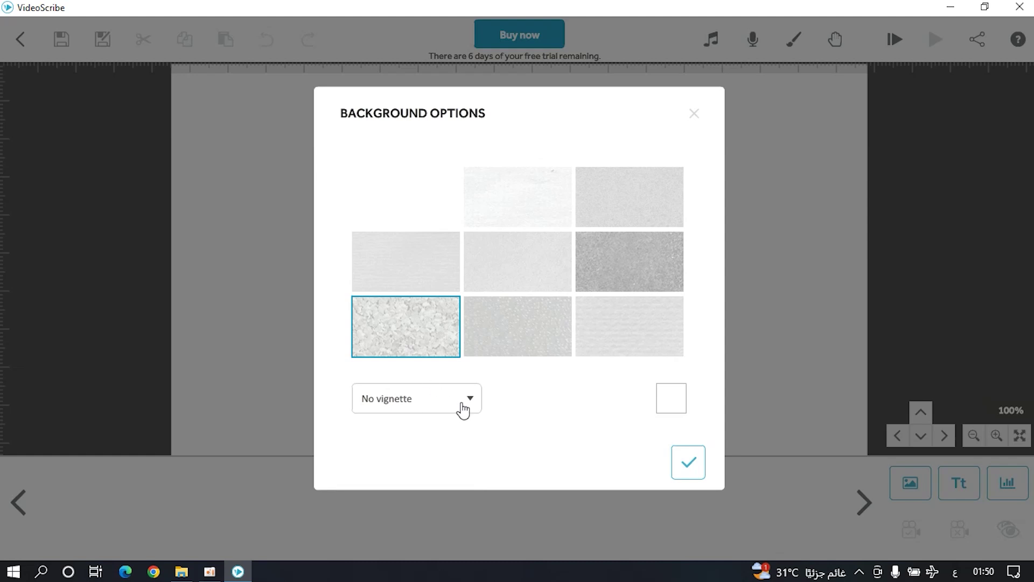
- Set the background colour to red #ed1c24 and apply the background options to the canvas
{"action": "left_click", "coordinate": [668, 402]}
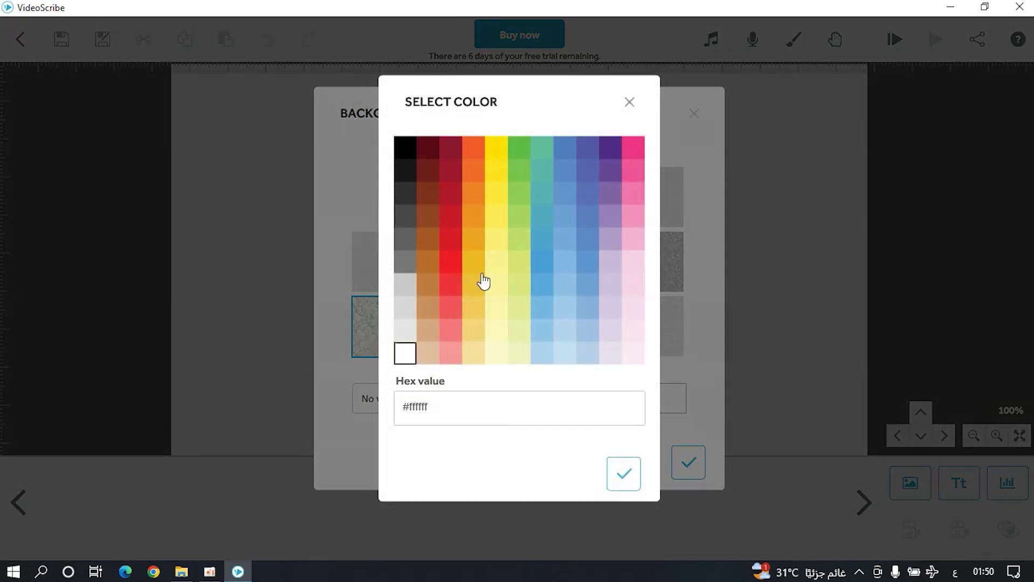
{"action": "left_click", "coordinate": [448, 267]}
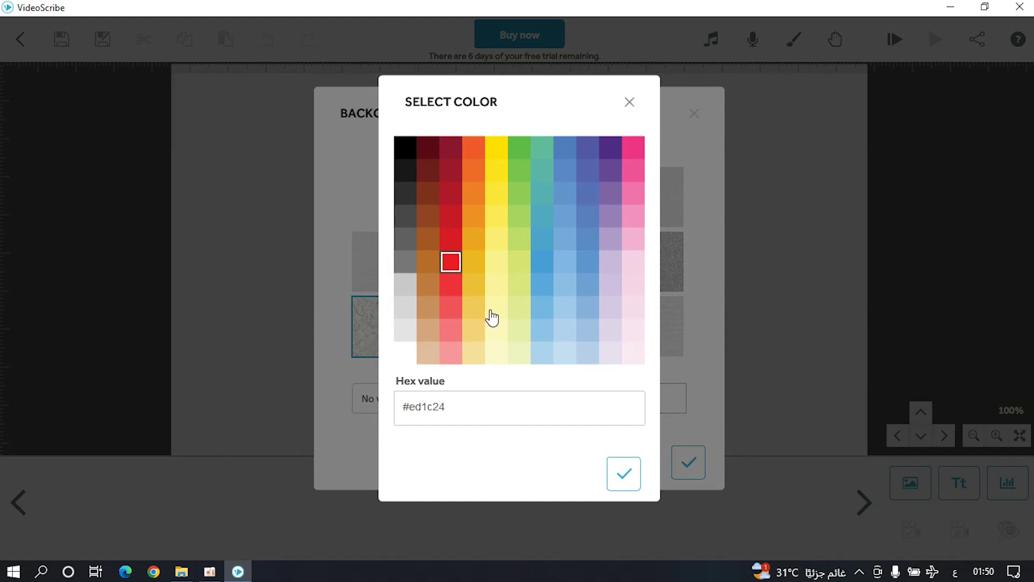
{"action": "key", "text": "ctrl+a"}
{"action": "left_click", "coordinate": [620, 473]}
{"action": "left_click", "coordinate": [622, 472]}
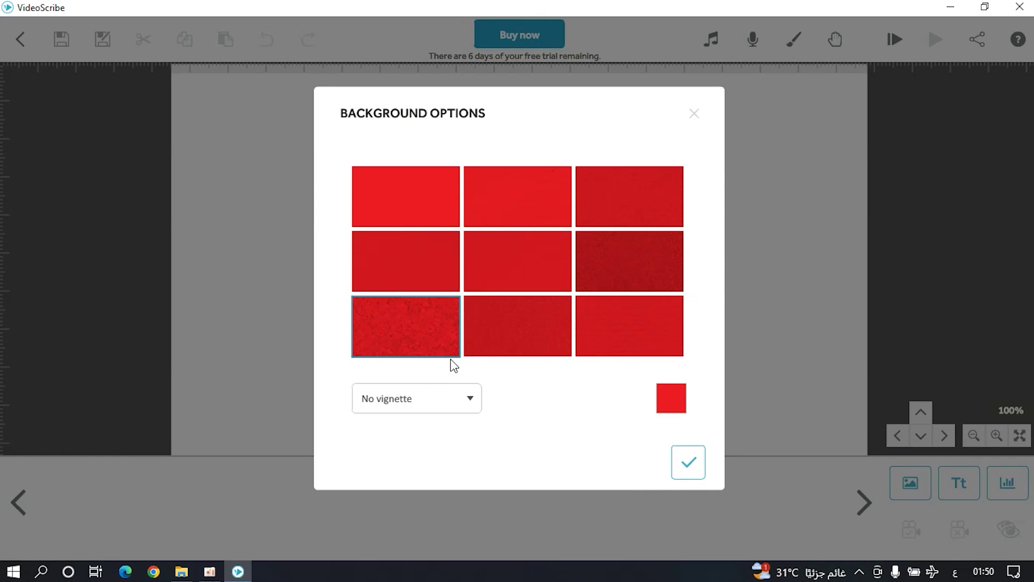
{"action": "left_click", "coordinate": [688, 464]}
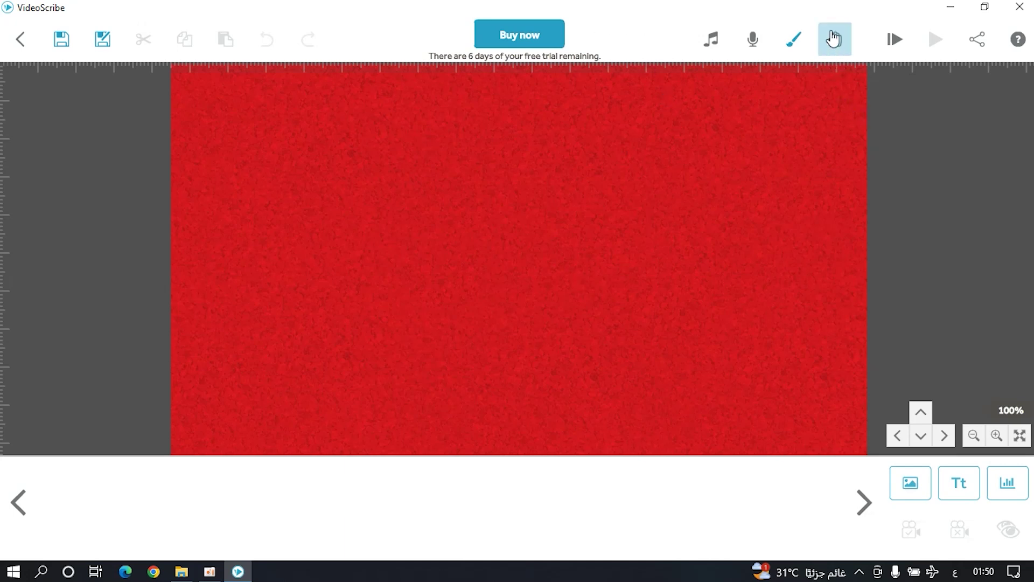
- Set the scribe hand to the yellow crayon from the pens category and check the selected hand
{"action": "left_click", "coordinate": [849, 42]}
{"action": "left_click", "coordinate": [840, 43]}
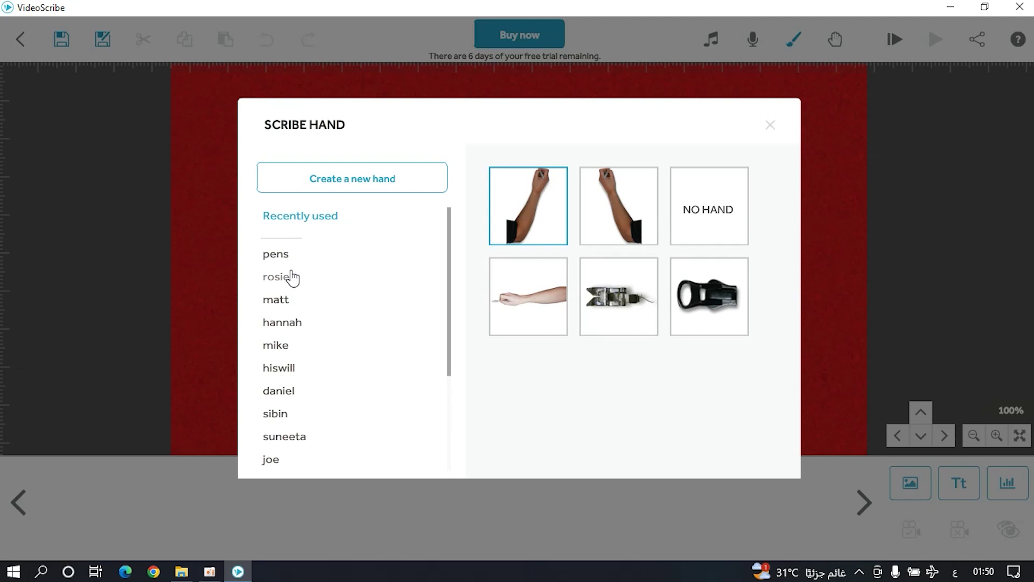
{"action": "left_click", "coordinate": [276, 261]}
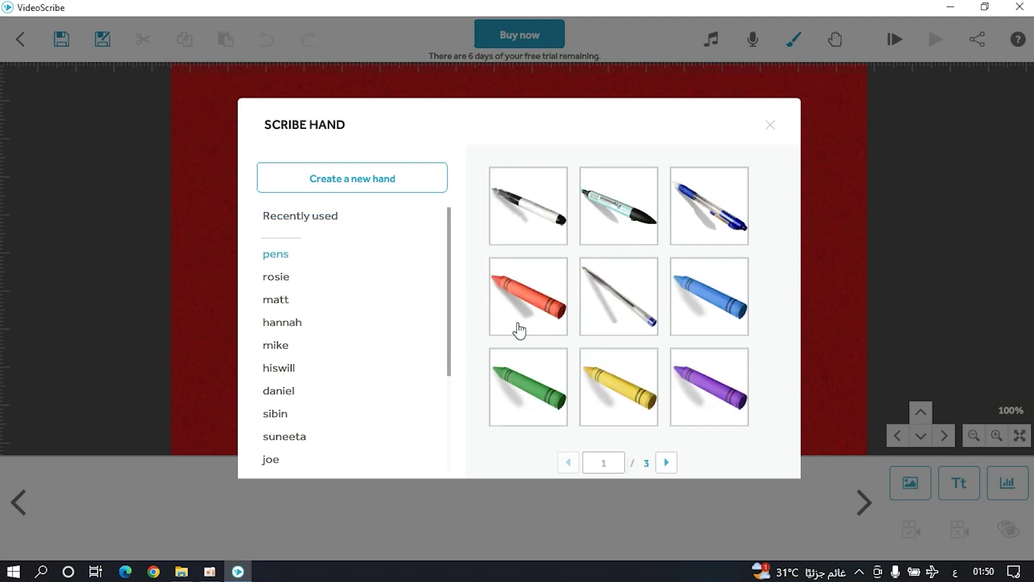
{"action": "left_click", "coordinate": [628, 391]}
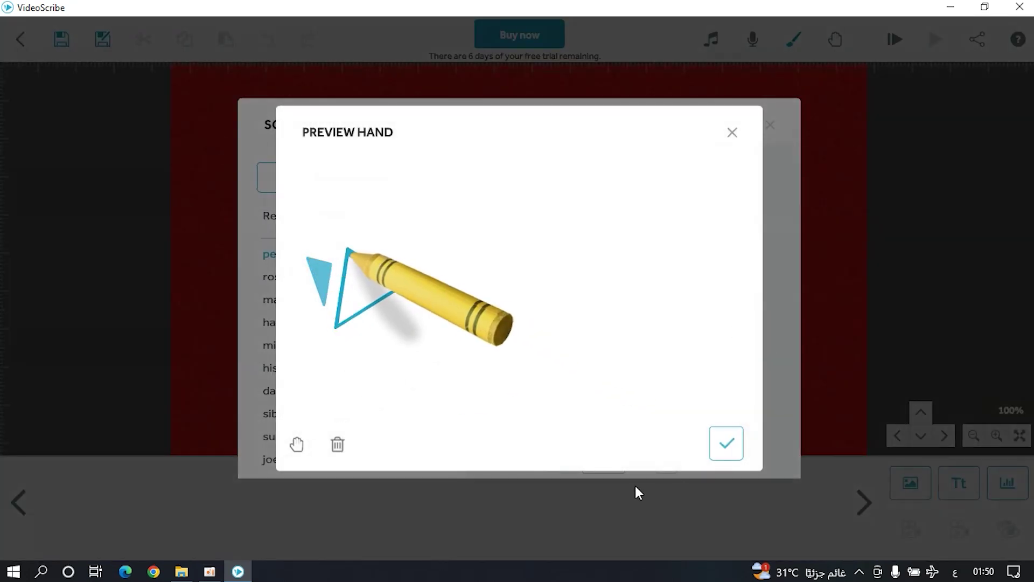
{"action": "left_click", "coordinate": [730, 449]}
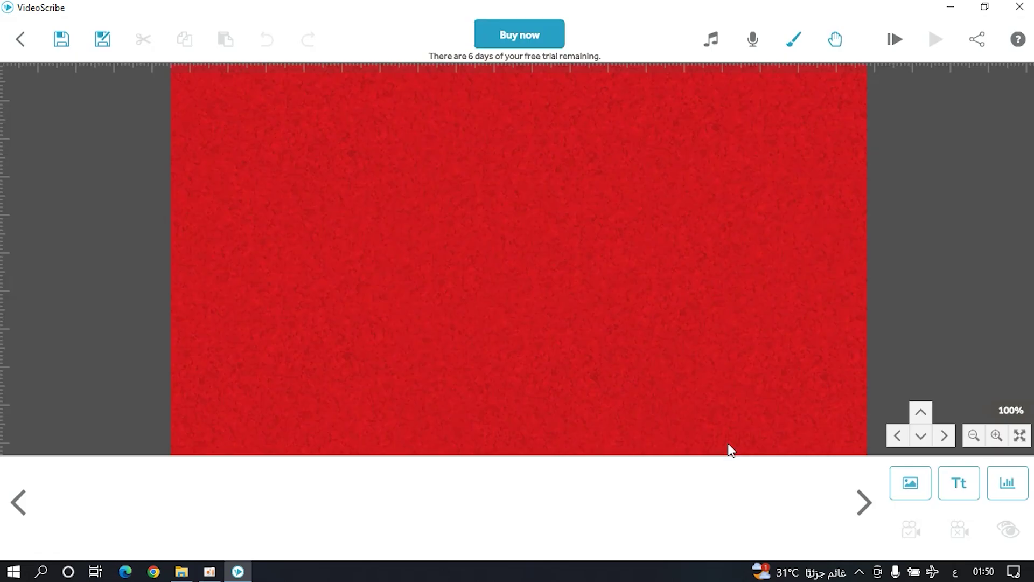
{"action": "left_click", "coordinate": [835, 40]}
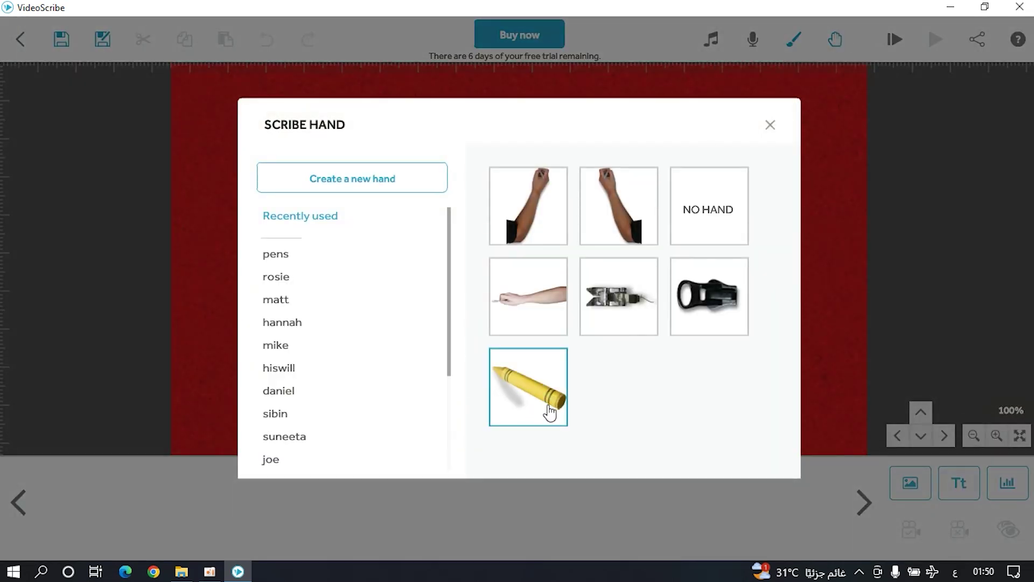
{"action": "left_click", "coordinate": [770, 127]}
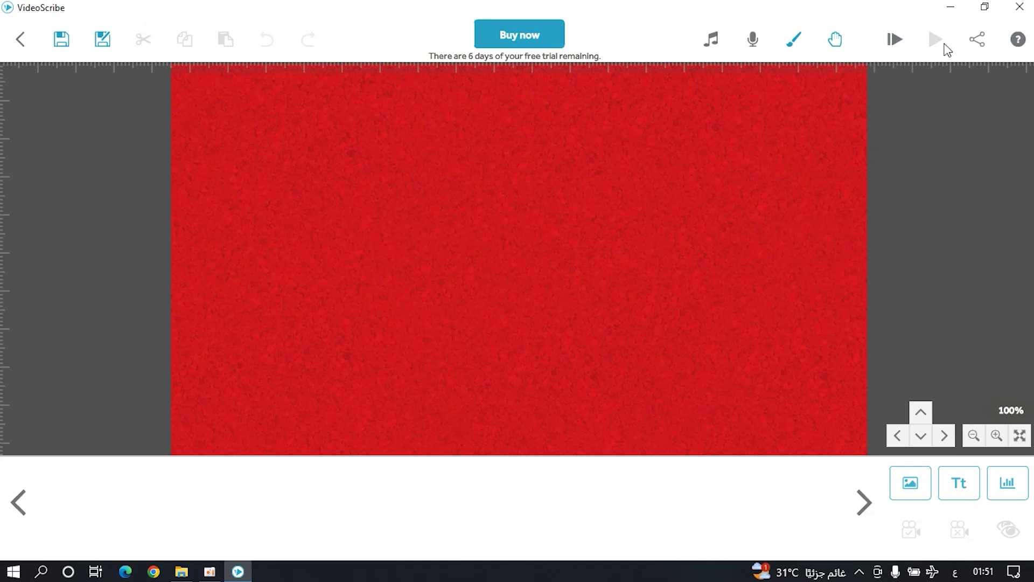
- Try to create and share the video from the empty canvas, dismissing the notice each time
{"action": "left_click", "coordinate": [981, 47]}
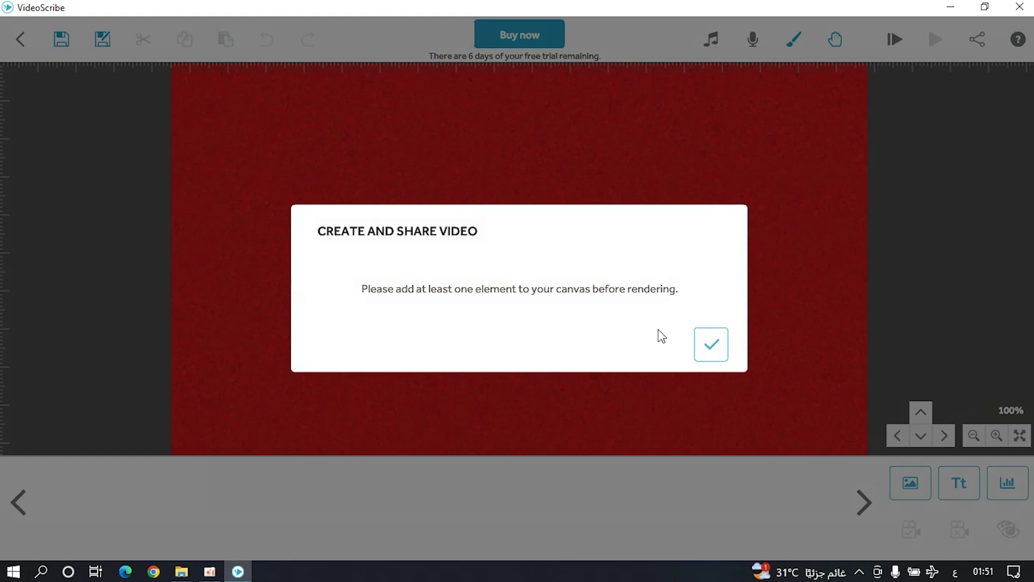
{"action": "left_click", "coordinate": [710, 351]}
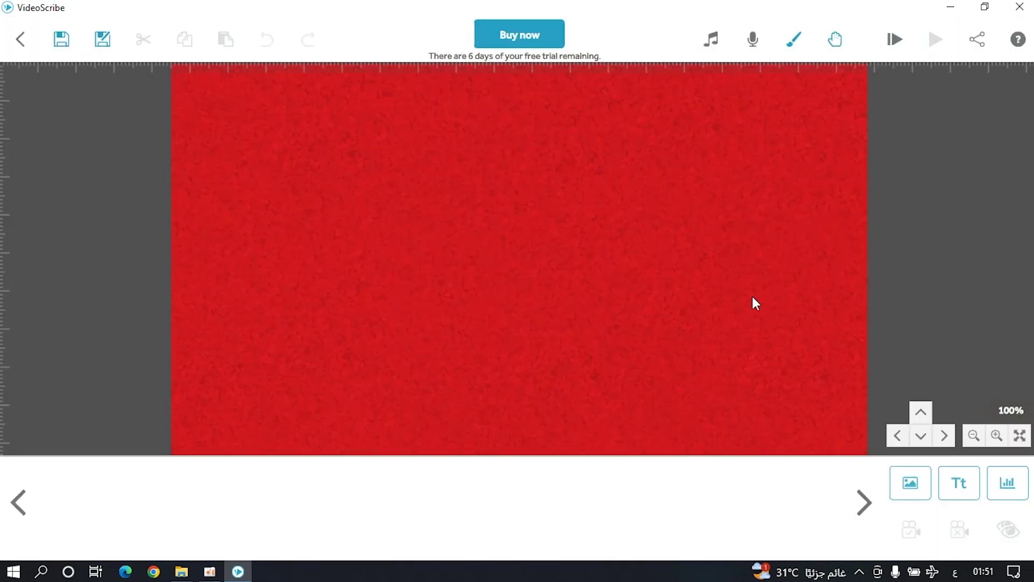
{"action": "left_click", "coordinate": [980, 35]}
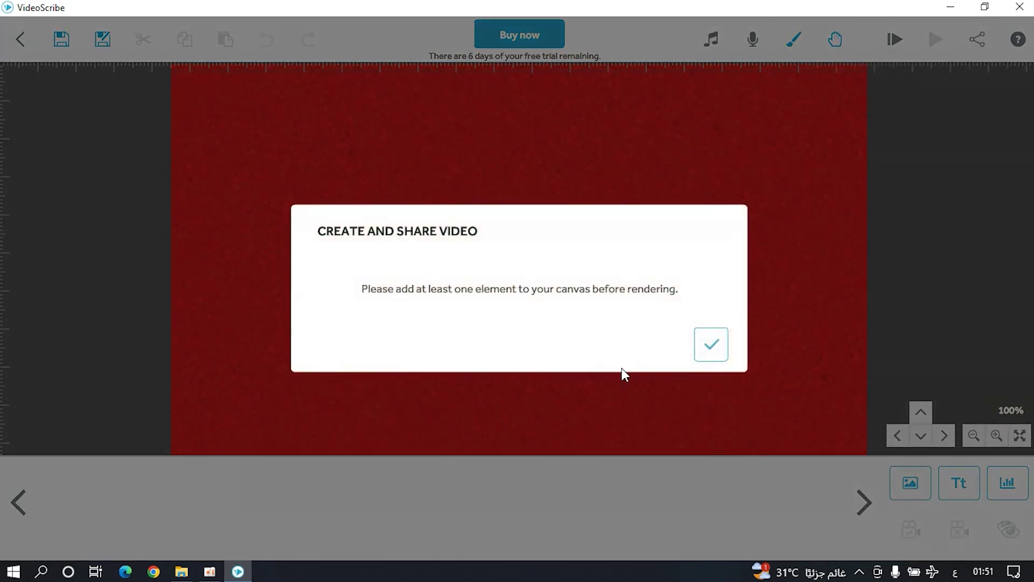
{"action": "left_click", "coordinate": [710, 343]}
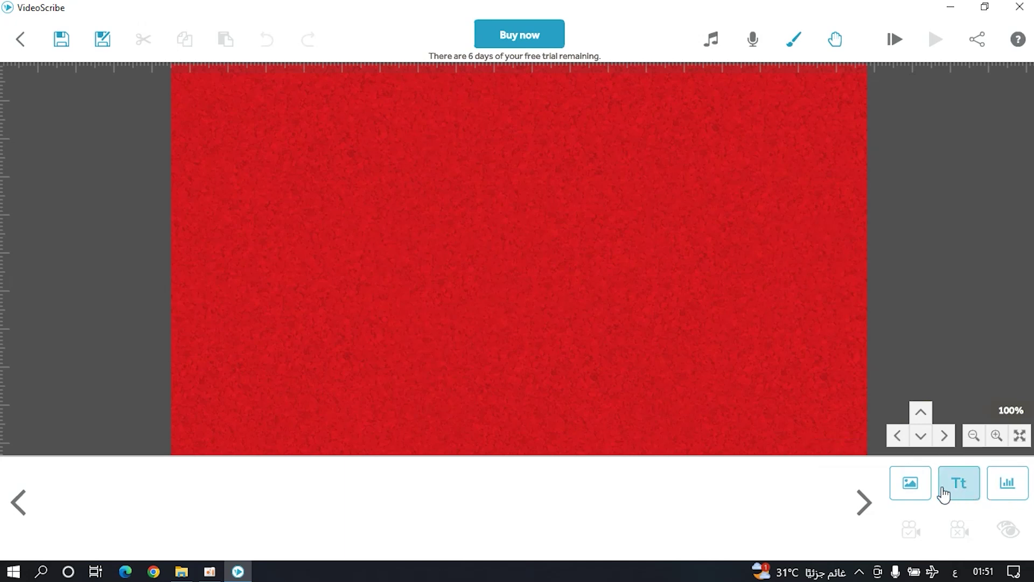
- Browse the Arrows image category and add the first diagonal arrow pointing up and right to the canvas
{"action": "left_click", "coordinate": [904, 495]}
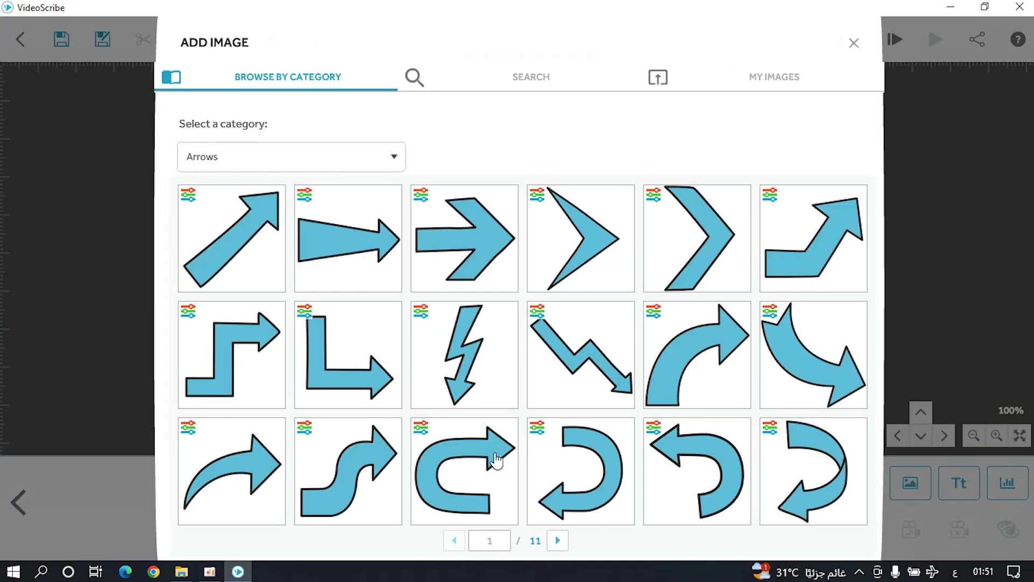
{"action": "scroll", "coordinate": [503, 508], "scroll_direction": "down", "scroll_amount": 1}
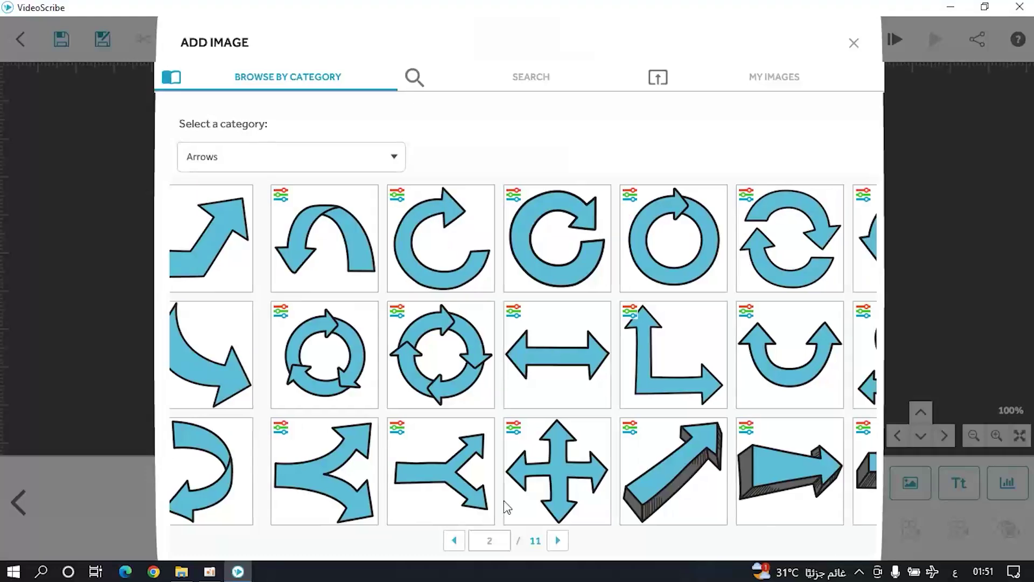
{"action": "scroll", "coordinate": [505, 507], "scroll_direction": "down", "scroll_amount": 2}
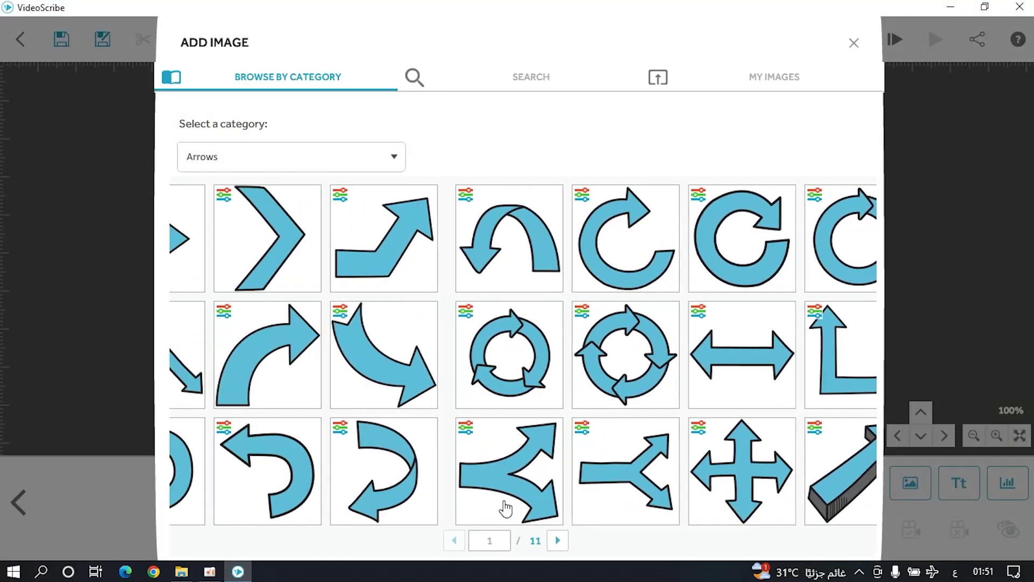
{"action": "scroll", "coordinate": [505, 508], "scroll_direction": "up", "scroll_amount": 3}
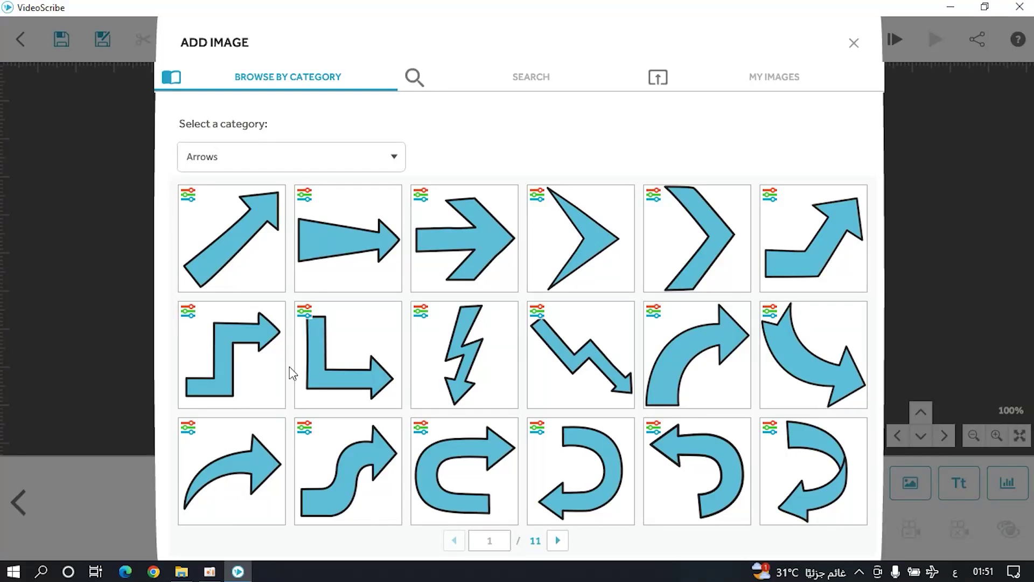
{"action": "left_click", "coordinate": [229, 281]}
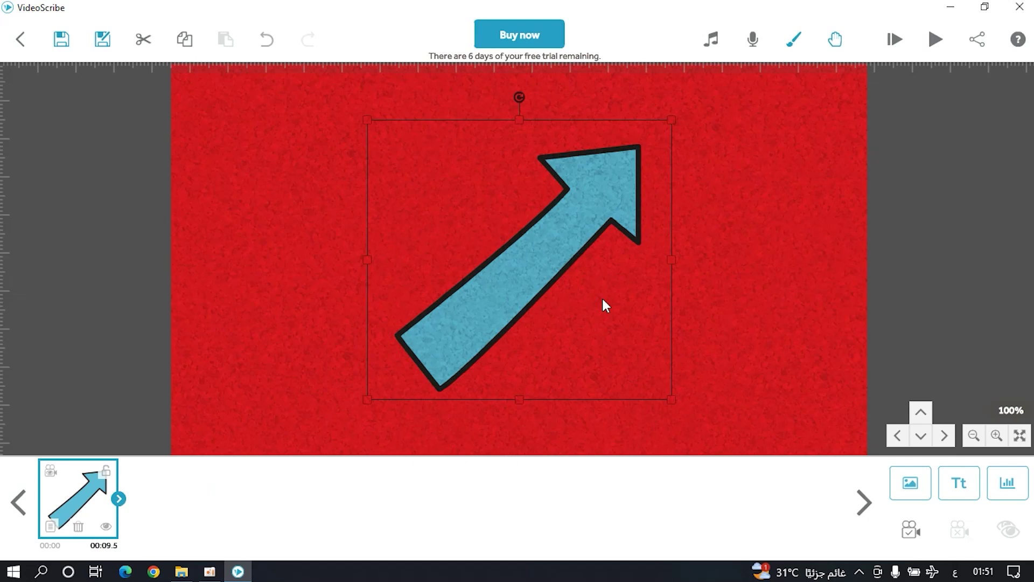
- Shrink the arrow to roughly three quarters of its size and move it into the right half of the canvas
{"action": "left_click_drag", "start_coordinate": [537, 273], "coordinate": [466, 243]}
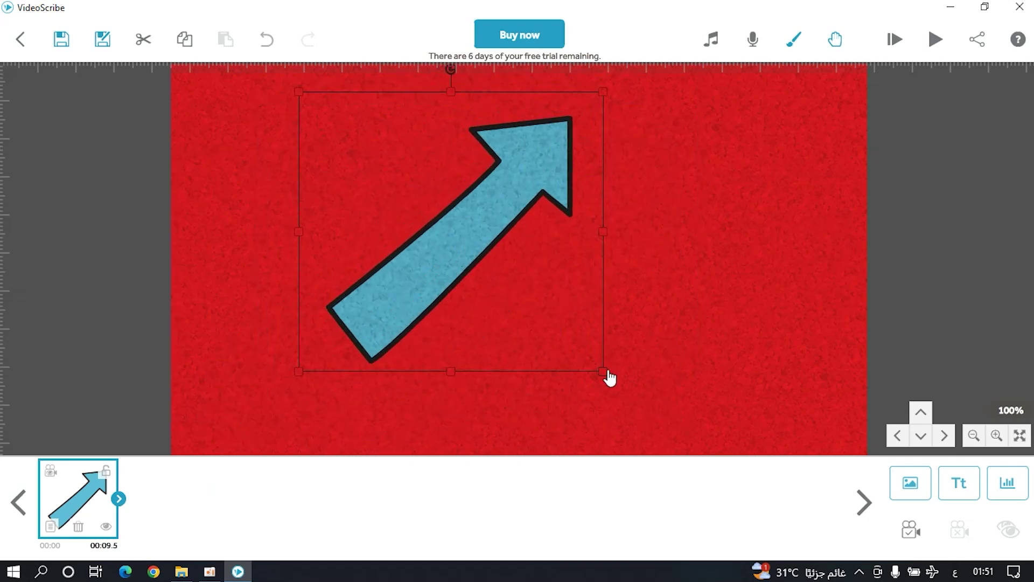
{"action": "left_click_drag", "start_coordinate": [605, 377], "coordinate": [563, 359]}
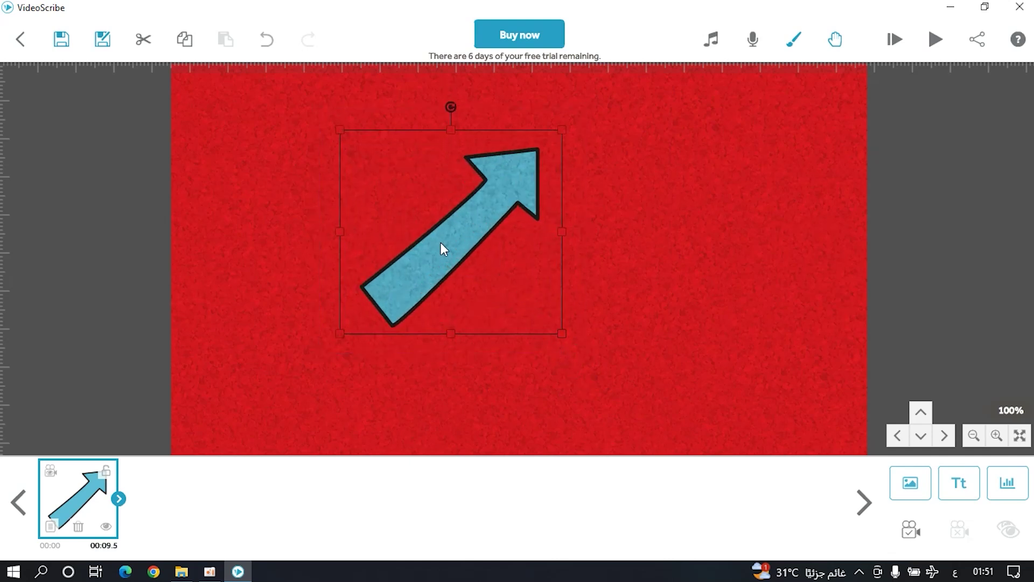
{"action": "left_click_drag", "start_coordinate": [441, 243], "coordinate": [615, 252]}
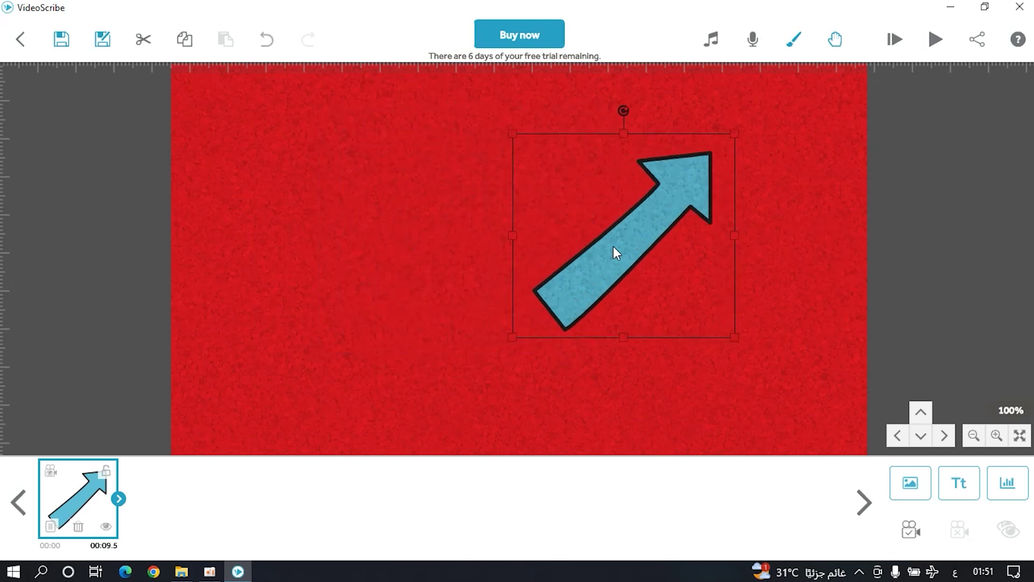
- Play the scribe preview and examine the arrow's drawing options, including the list of animation methods
{"action": "left_click", "coordinate": [937, 39]}
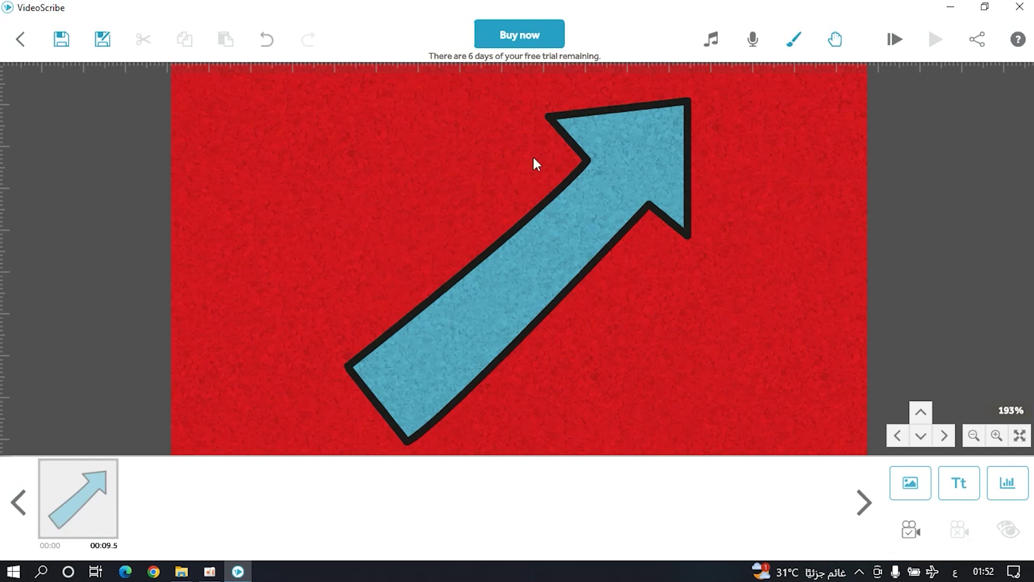
{"action": "left_click", "coordinate": [76, 521]}
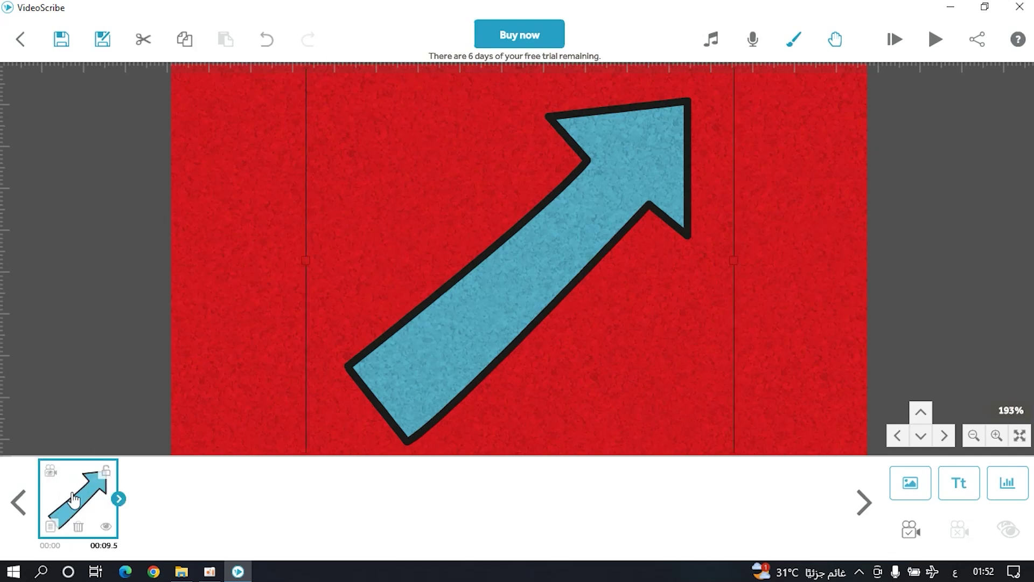
{"action": "left_click", "coordinate": [50, 527]}
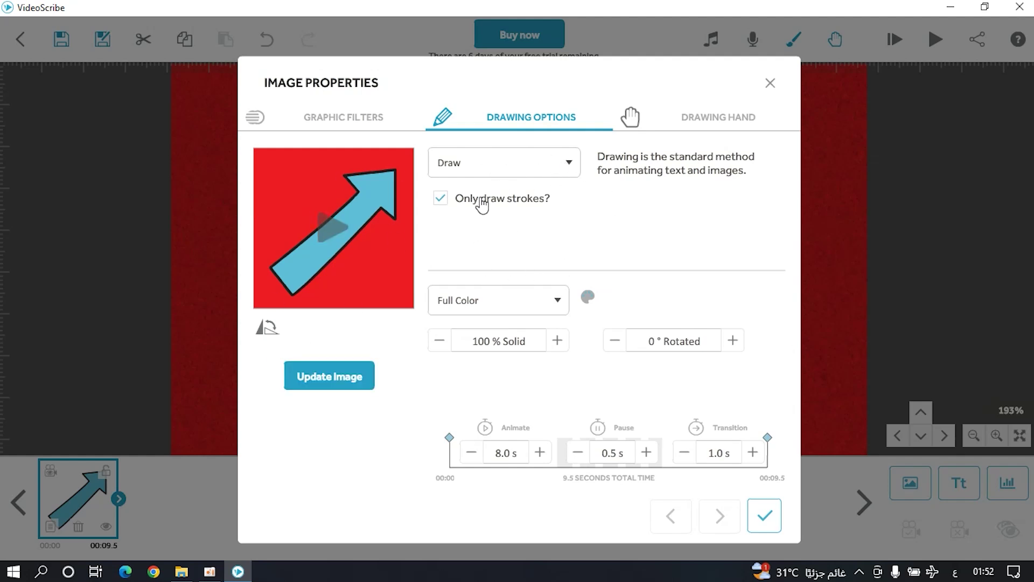
{"action": "left_click", "coordinate": [530, 171]}
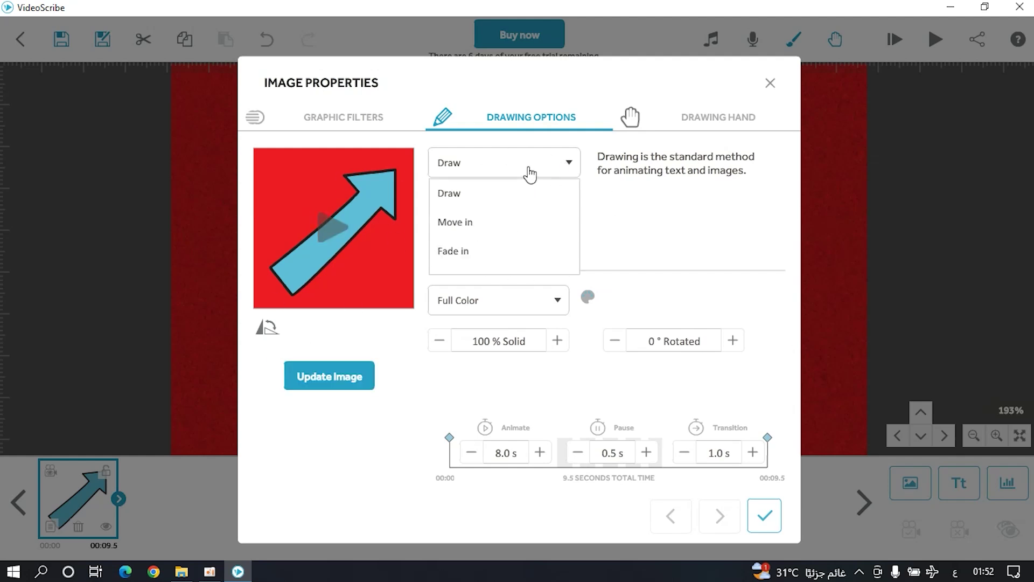
{"action": "left_click", "coordinate": [560, 170]}
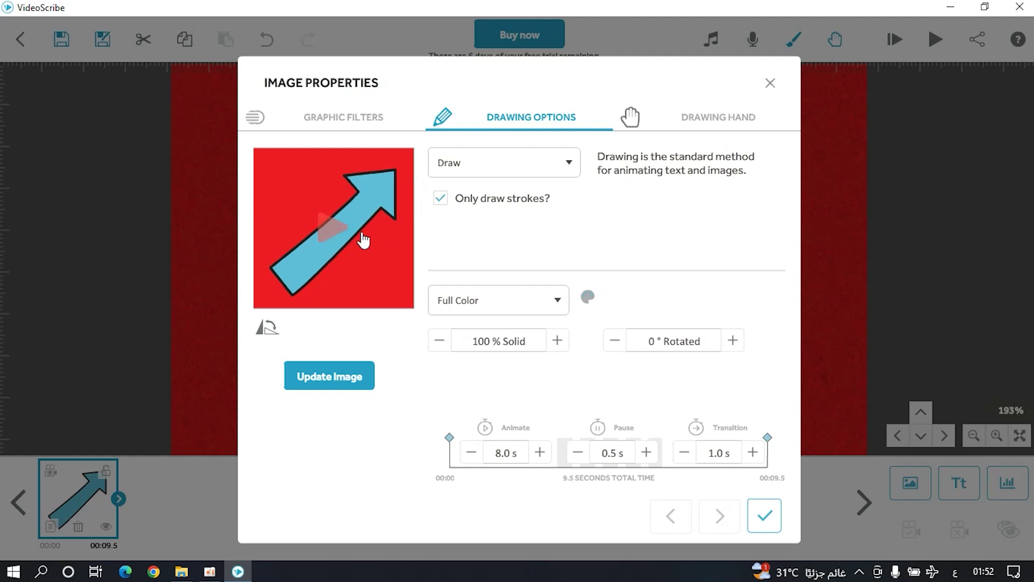
{"action": "left_click", "coordinate": [320, 117]}
{"action": "left_click", "coordinate": [553, 120]}
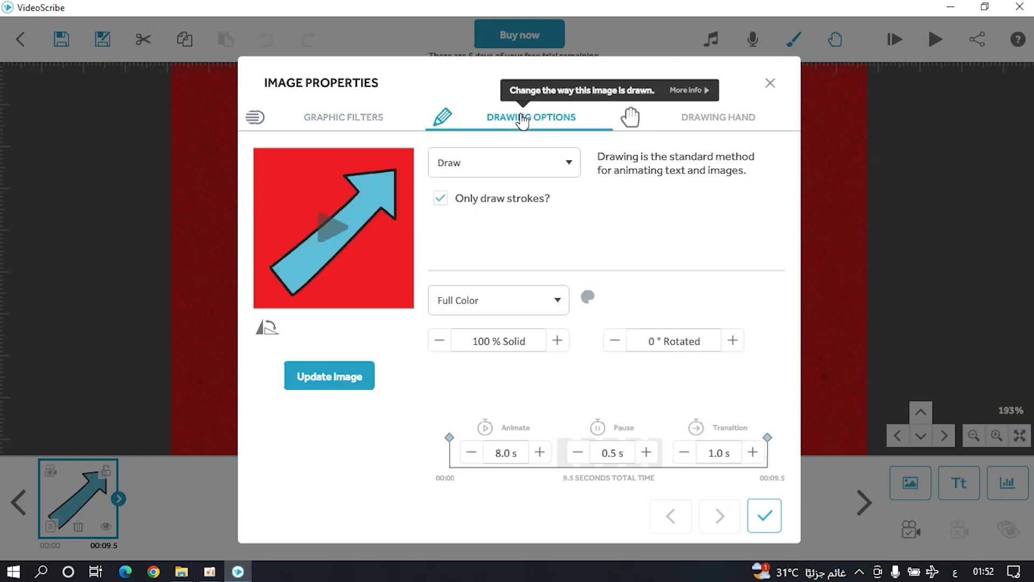
- Try glow colour #56afb3 in the arrow's graphic filters, view the drawing hand choices, and close the properties without applying
{"action": "left_click", "coordinate": [353, 124]}
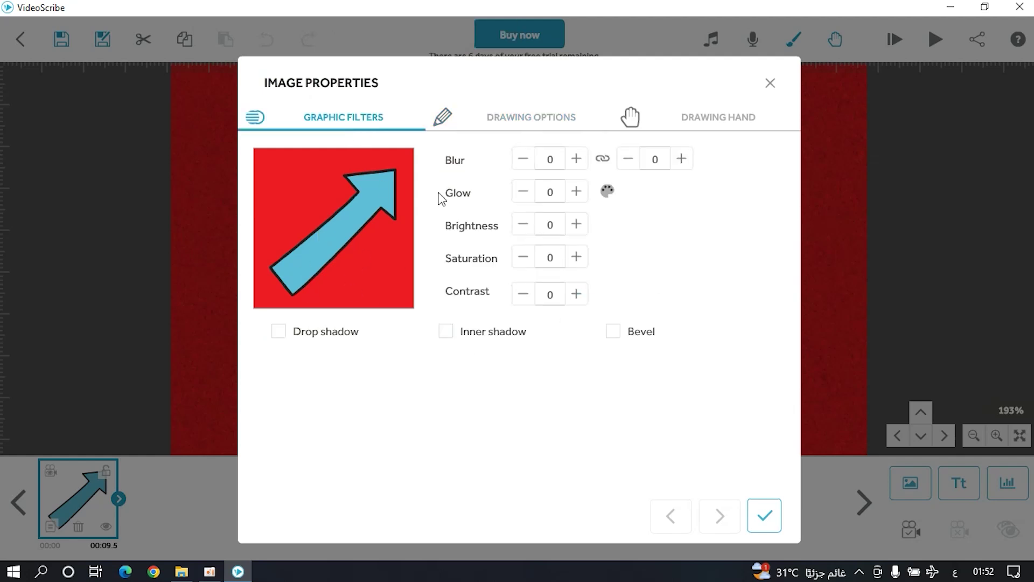
{"action": "left_click", "coordinate": [606, 191]}
{"action": "left_click", "coordinate": [552, 194]}
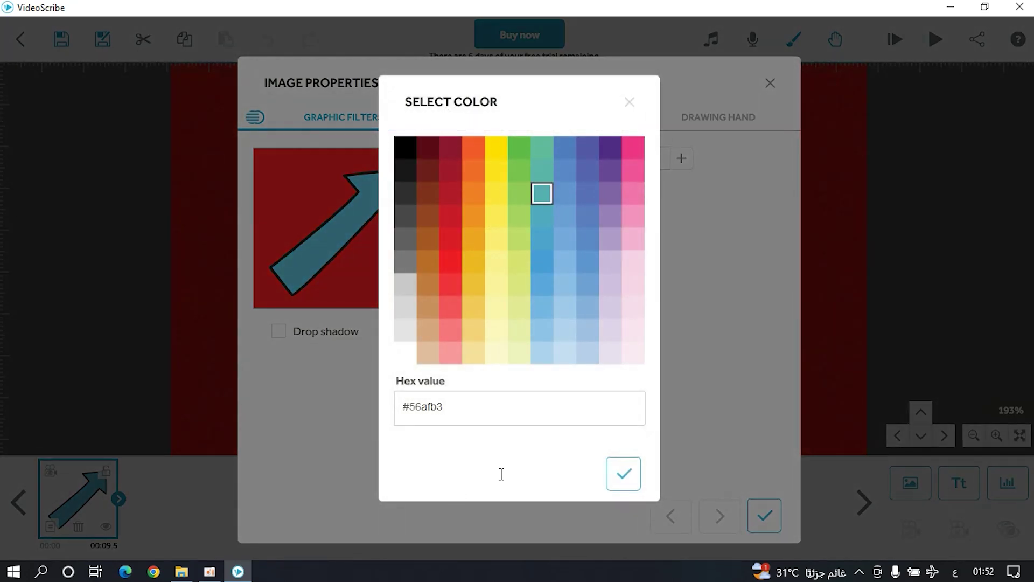
{"action": "left_click", "coordinate": [624, 474]}
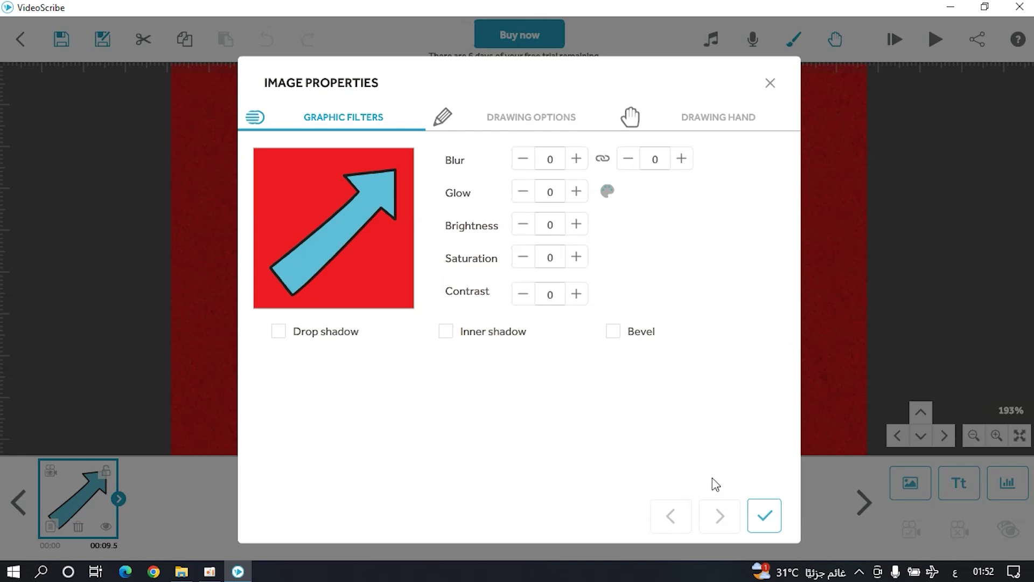
{"action": "left_click", "coordinate": [712, 130]}
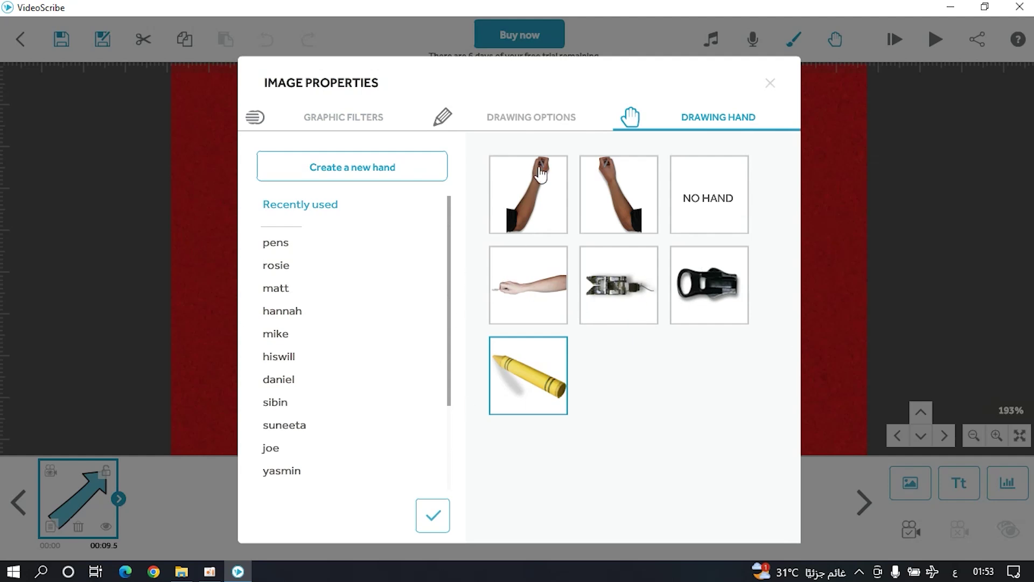
{"action": "left_click", "coordinate": [770, 84]}
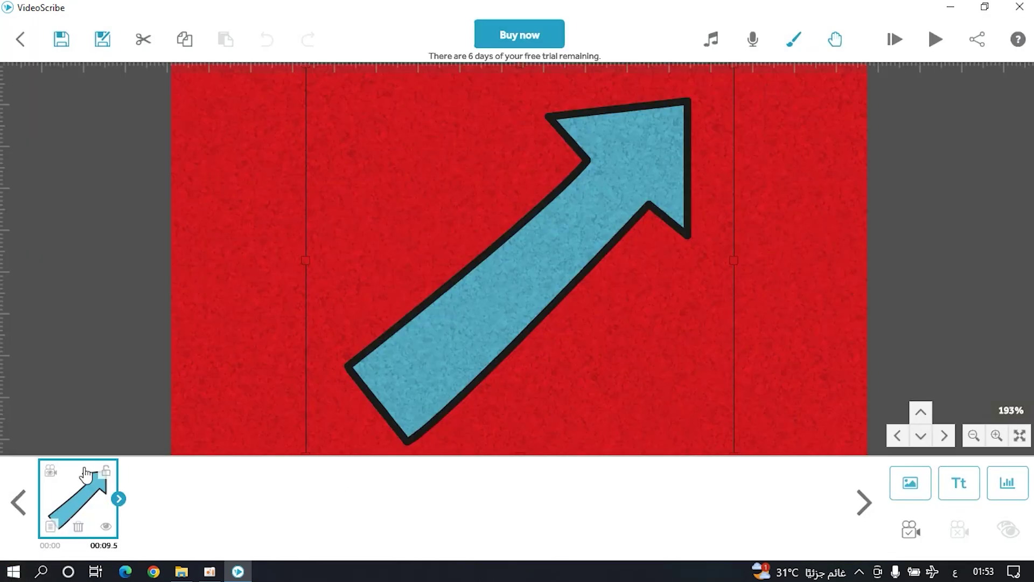
- Set the arrow's animate time to 2.0 s, apply it, and play the scribe to check the drawing speed
{"action": "double_click", "coordinate": [77, 503]}
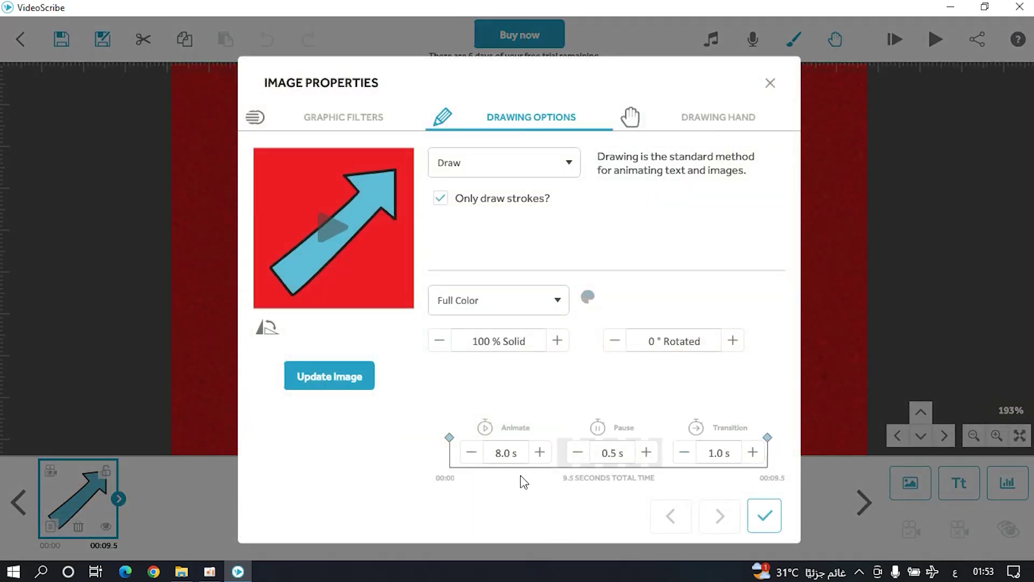
{"action": "left_click", "coordinate": [471, 453]}
{"action": "left_click", "coordinate": [471, 453]}
{"action": "left_click", "coordinate": [472, 453]}
{"action": "left_click", "coordinate": [471, 452]}
{"action": "left_click", "coordinate": [471, 453]}
{"action": "left_click", "coordinate": [471, 453]}
{"action": "left_click", "coordinate": [471, 452]}
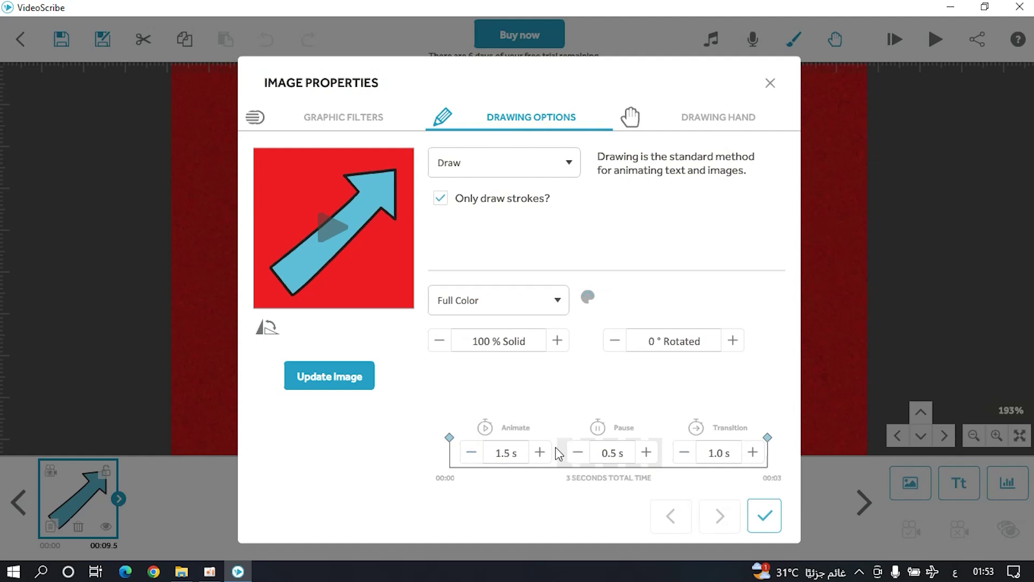
{"action": "left_click", "coordinate": [538, 453]}
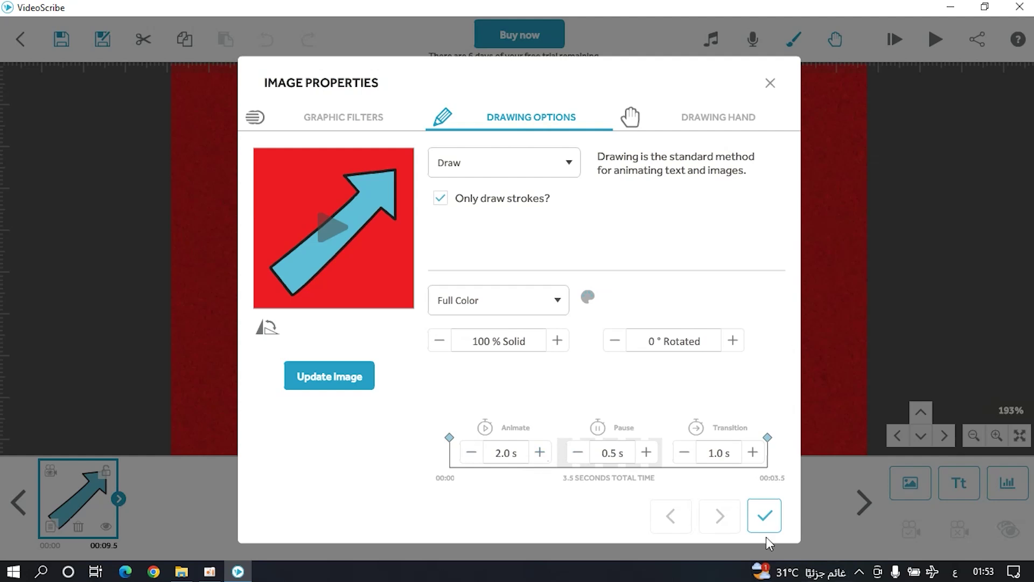
{"action": "left_click", "coordinate": [764, 516]}
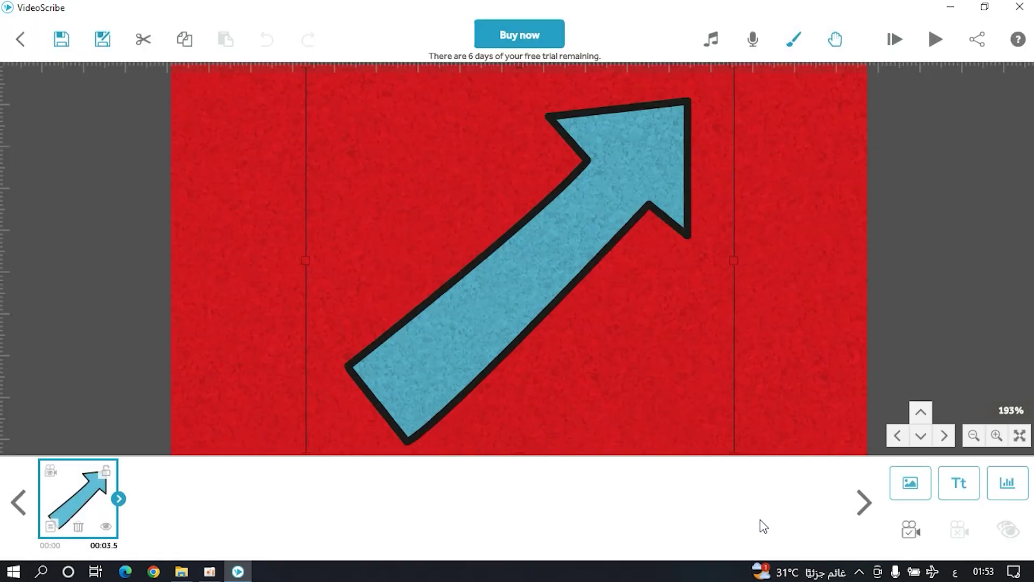
{"action": "left_click", "coordinate": [933, 39]}
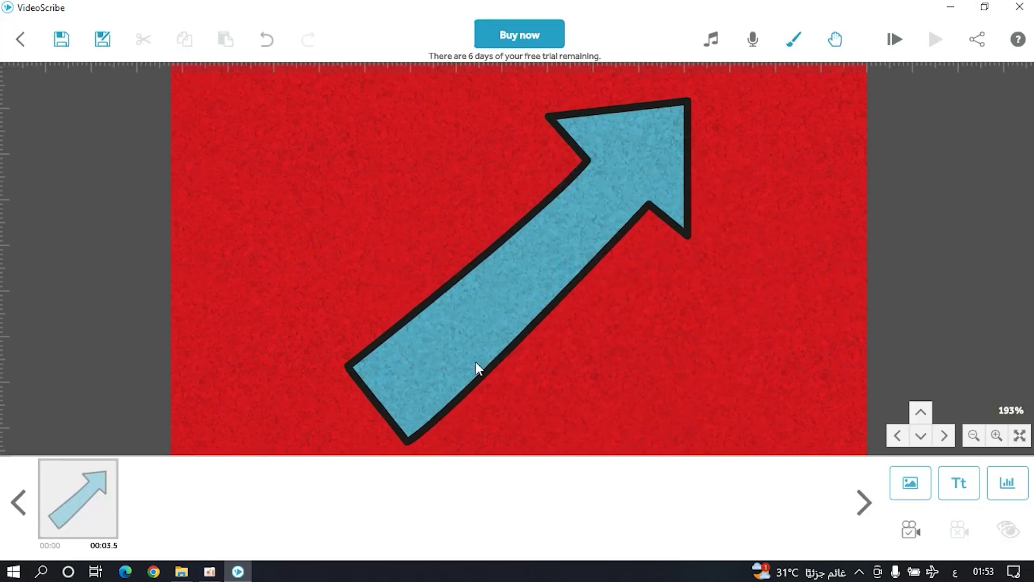
{"action": "left_click", "coordinate": [73, 503]}
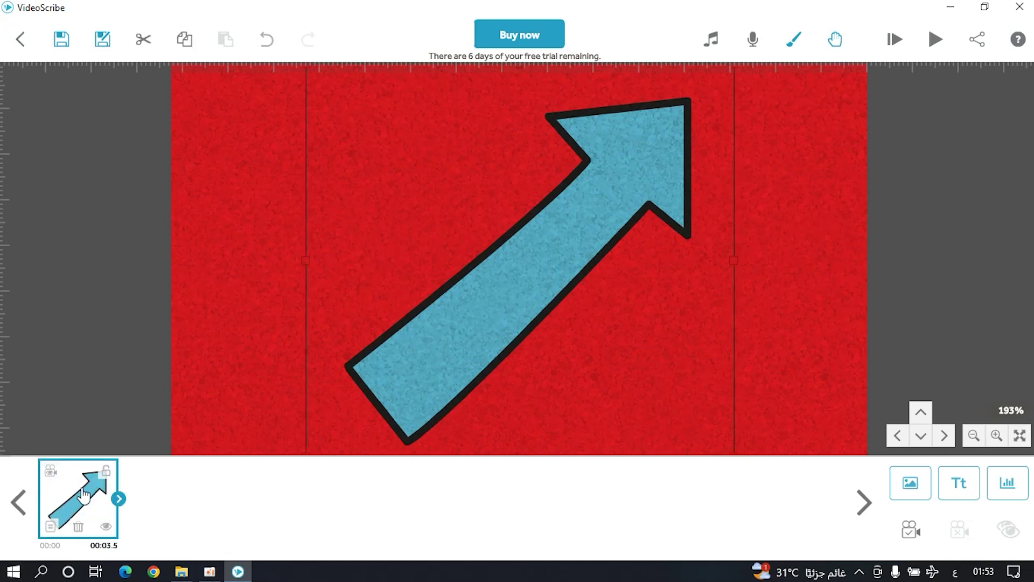
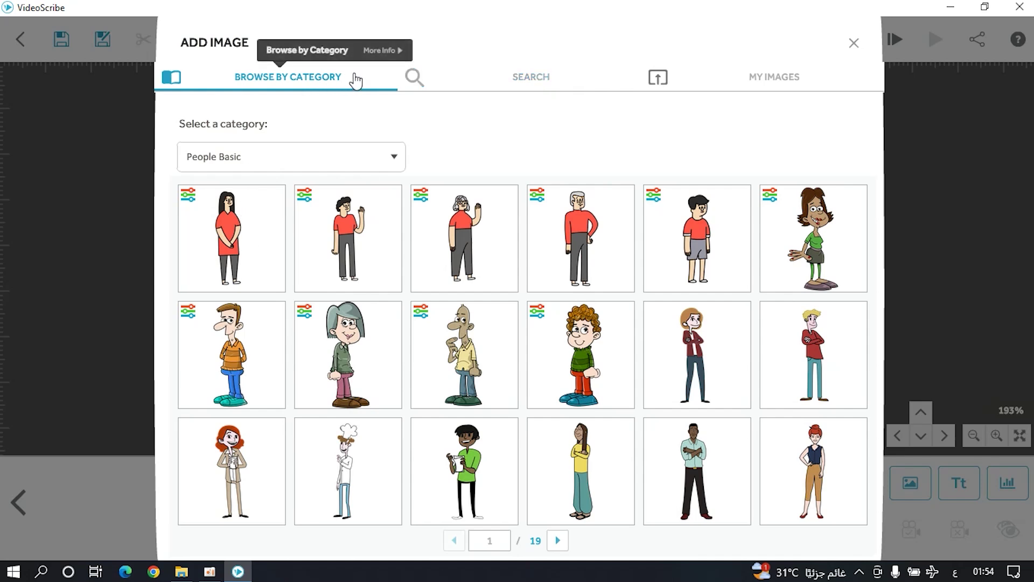
- Examine the options for importing an image from the computer, view the image search, and close Add Image without adding anything
{"action": "left_click", "coordinate": [768, 85]}
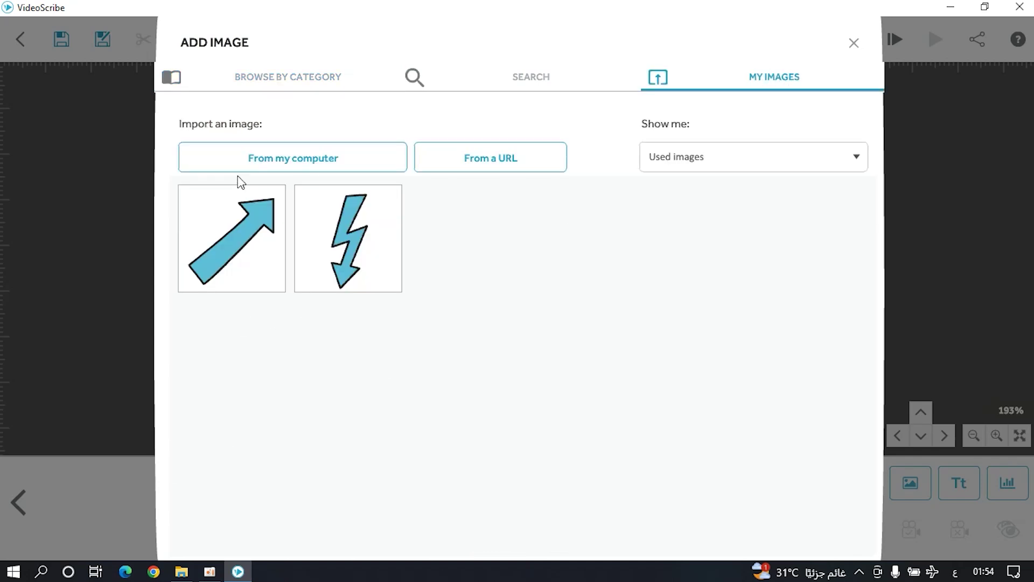
{"action": "left_click", "coordinate": [292, 161]}
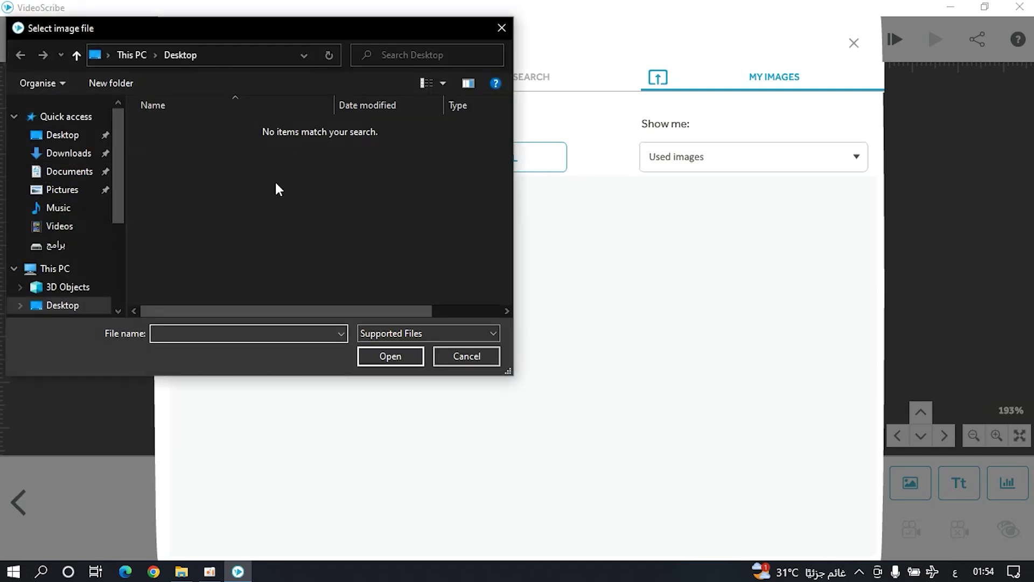
{"action": "left_click", "coordinate": [505, 22]}
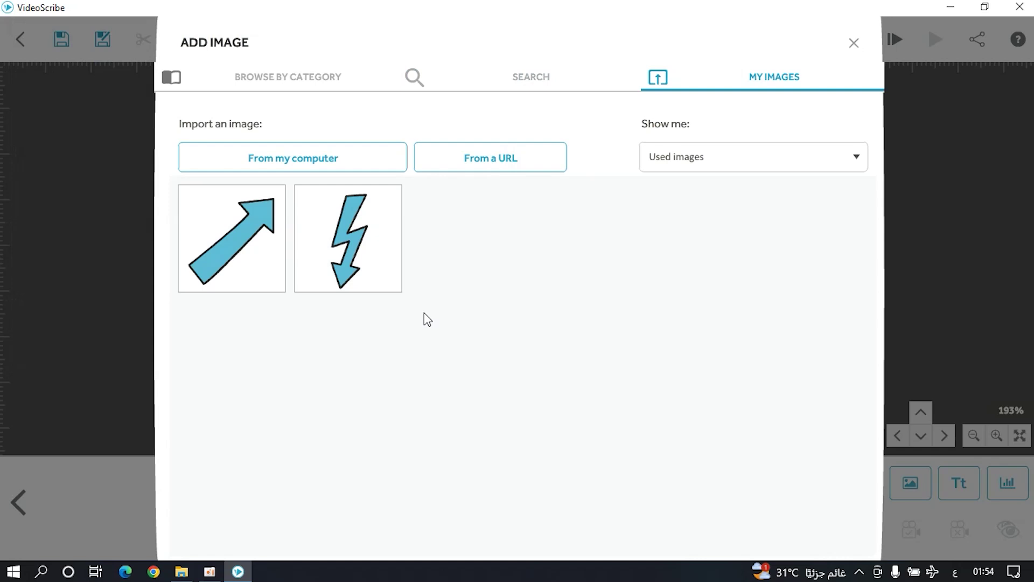
{"action": "left_click", "coordinate": [524, 79]}
{"action": "left_click", "coordinate": [853, 43]}
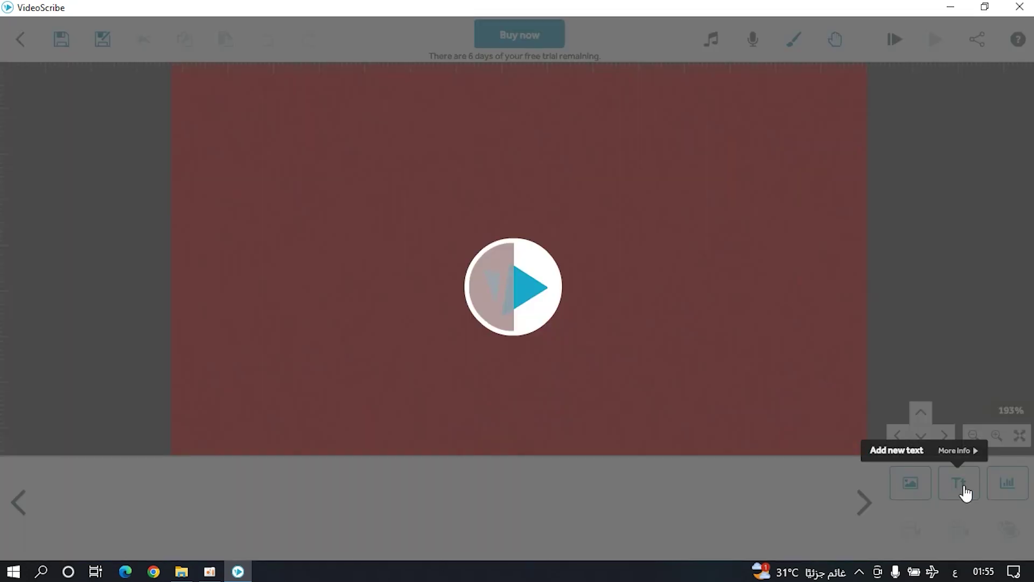
- Start a new text element, try random Arabic characters in it and clear them
{"action": "left_click", "coordinate": [958, 483]}
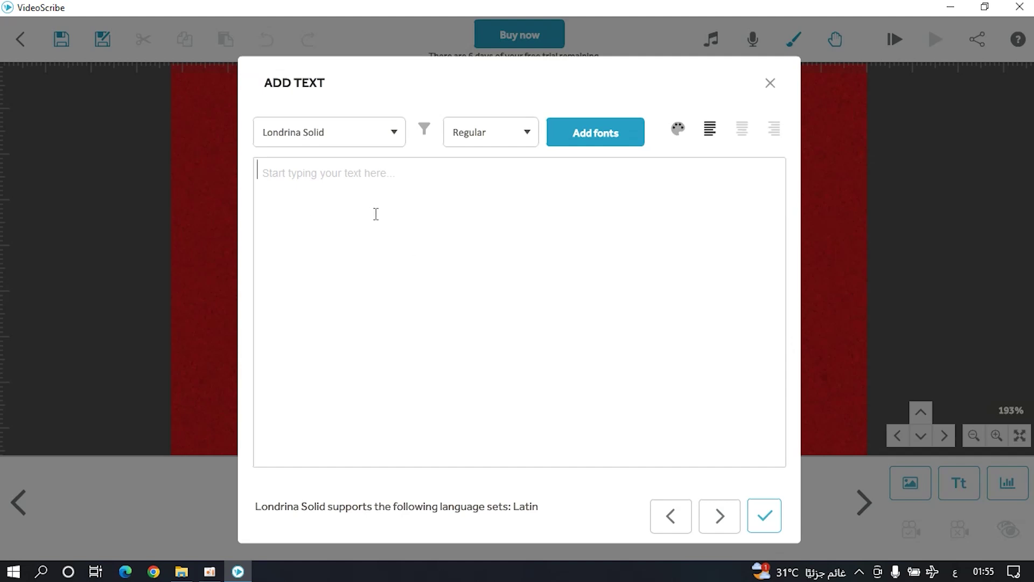
{"action": "type", "text": "لؤبؤؤلؤلاؤتا"}
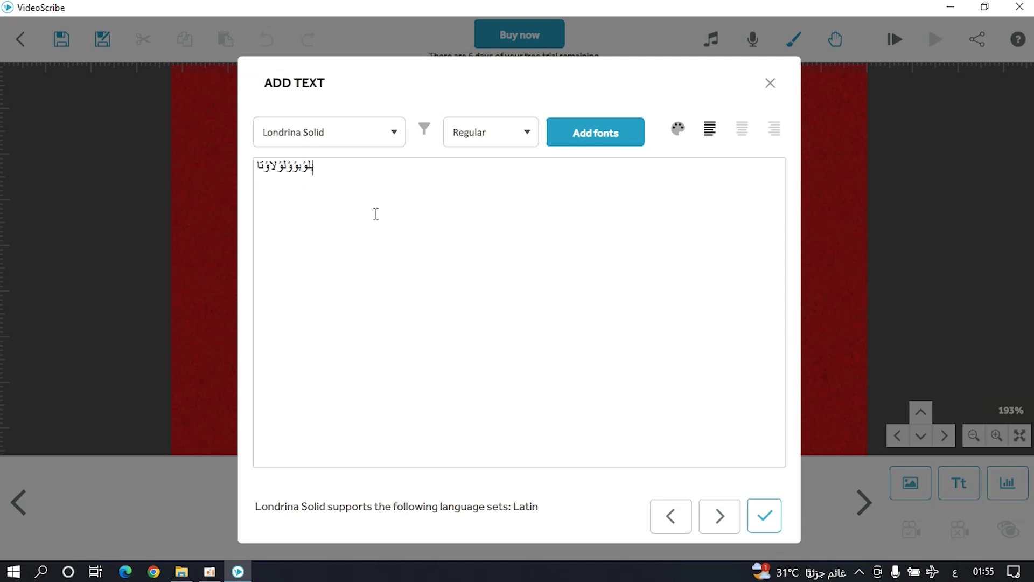
{"action": "key", "text": "BackSpace"}
{"action": "key", "text": "BackSpace"}
{"action": "key", "text": "BackSpace"}
{"action": "key", "text": "BackSpace"}
{"action": "key", "text": "BackSpace"}
{"action": "key", "text": "BackSpace"}
{"action": "key", "text": "BackSpace"}
{"action": "key", "text": "BackSpace"}
{"action": "key", "text": "BackSpace"}
{"action": "key", "text": "BackSpace"}
{"action": "key", "text": "BackSpace"}
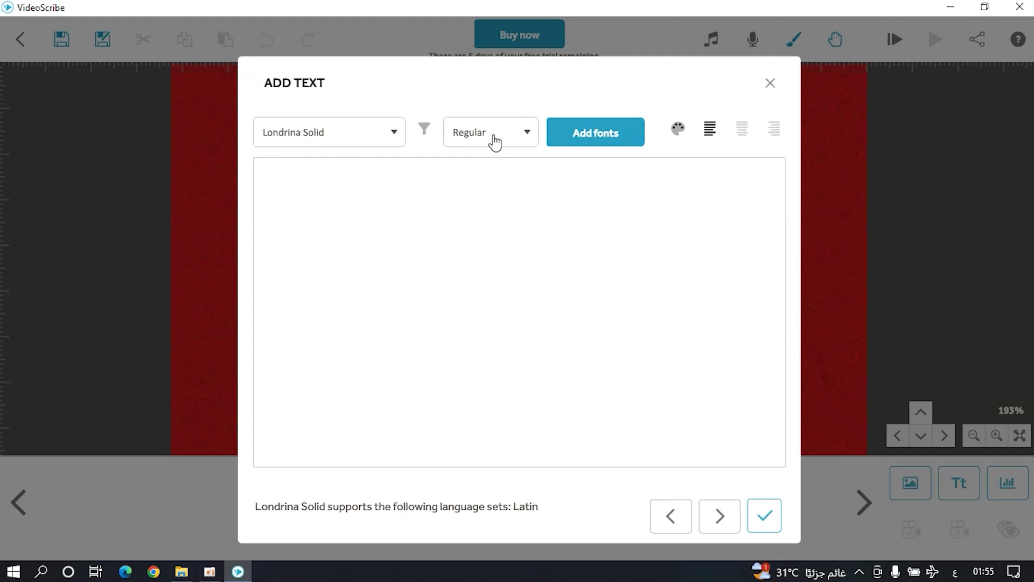
- Browse the available fonts and choose Russo One for the new text
{"action": "left_click", "coordinate": [348, 146]}
{"action": "scroll", "coordinate": [316, 435], "scroll_direction": "down", "scroll_amount": 1}
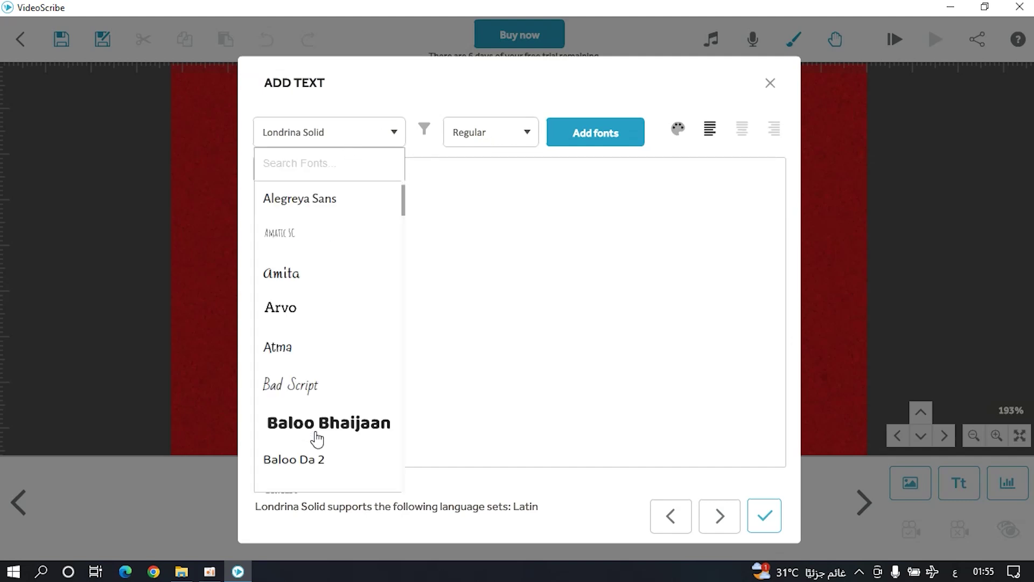
{"action": "scroll", "coordinate": [316, 438], "scroll_direction": "down", "scroll_amount": 1}
{"action": "scroll", "coordinate": [326, 396], "scroll_direction": "down", "scroll_amount": 2}
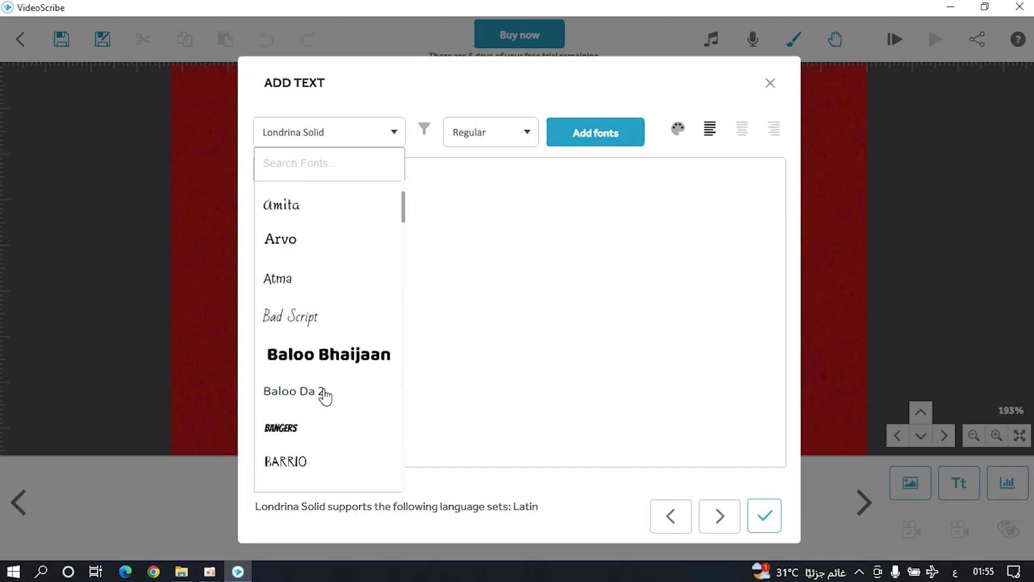
{"action": "left_click_drag", "start_coordinate": [407, 216], "coordinate": [384, 439]}
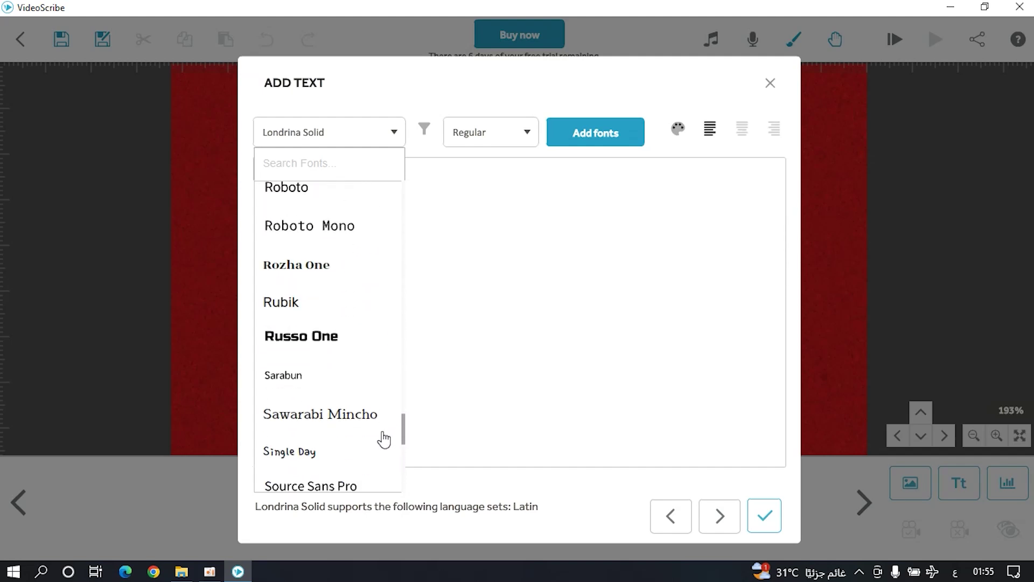
{"action": "left_click", "coordinate": [322, 340]}
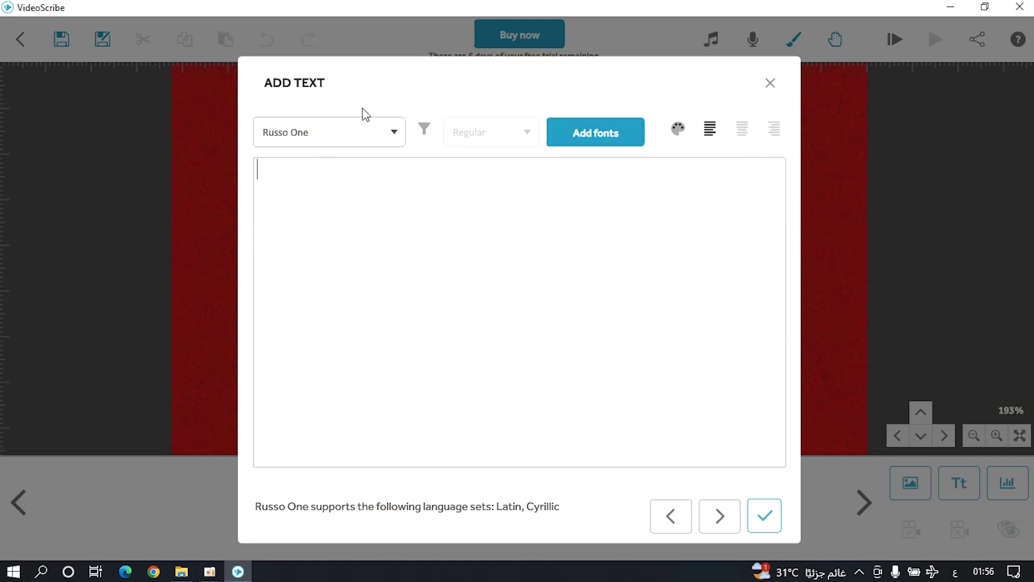
- Look through the computer font library for additional fonts and close it without importing any
{"action": "left_click", "coordinate": [582, 147]}
{"action": "scroll", "coordinate": [391, 392], "scroll_direction": "down", "scroll_amount": 1}
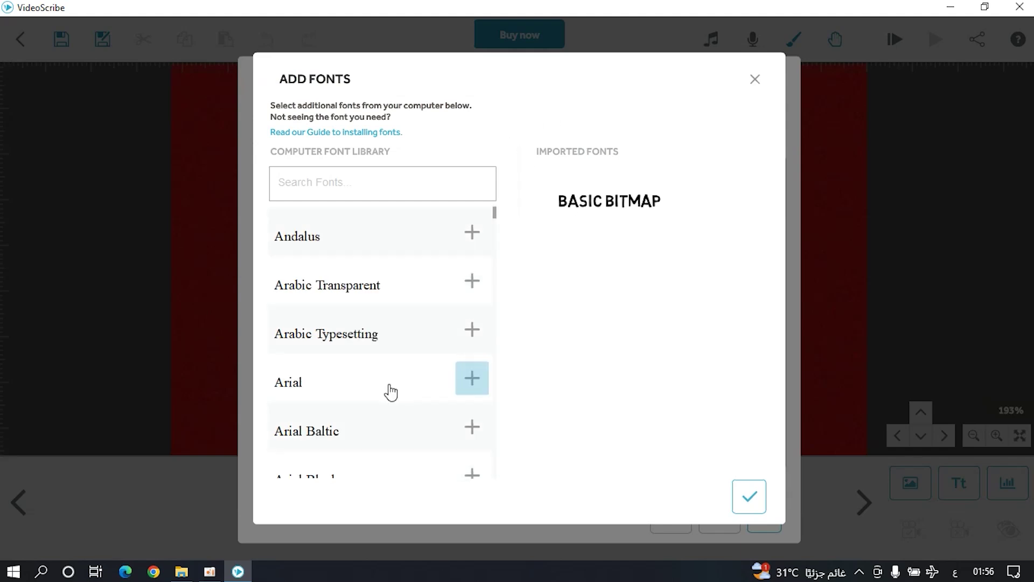
{"action": "scroll", "coordinate": [391, 391], "scroll_direction": "down", "scroll_amount": 20}
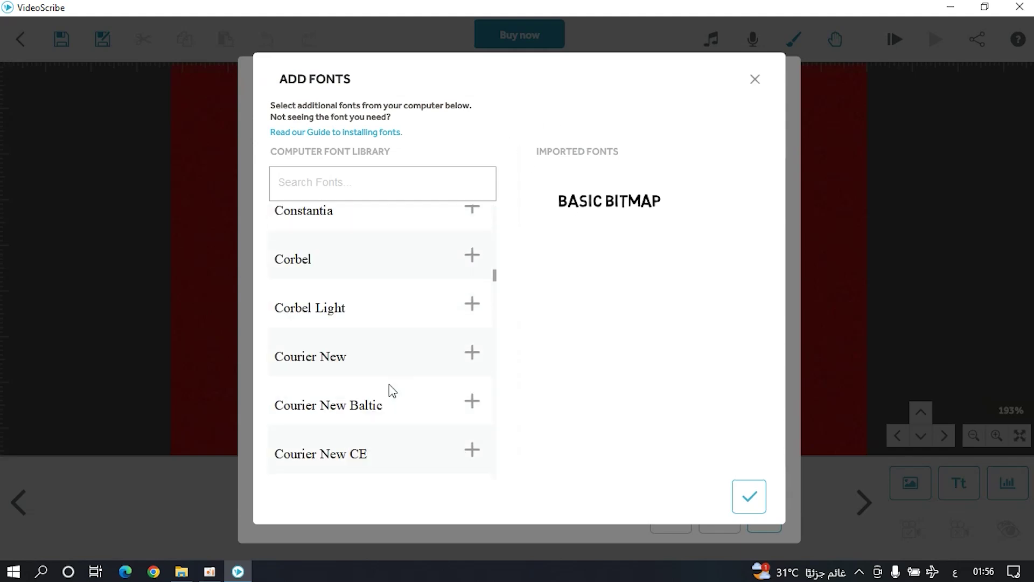
{"action": "scroll", "coordinate": [392, 390], "scroll_direction": "down", "scroll_amount": 20}
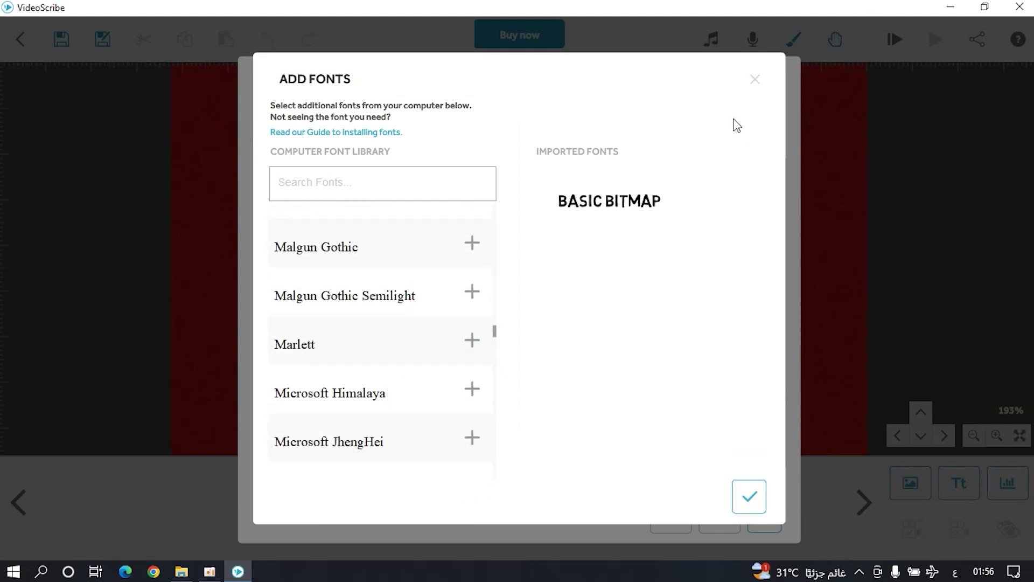
{"action": "left_click", "coordinate": [754, 82]}
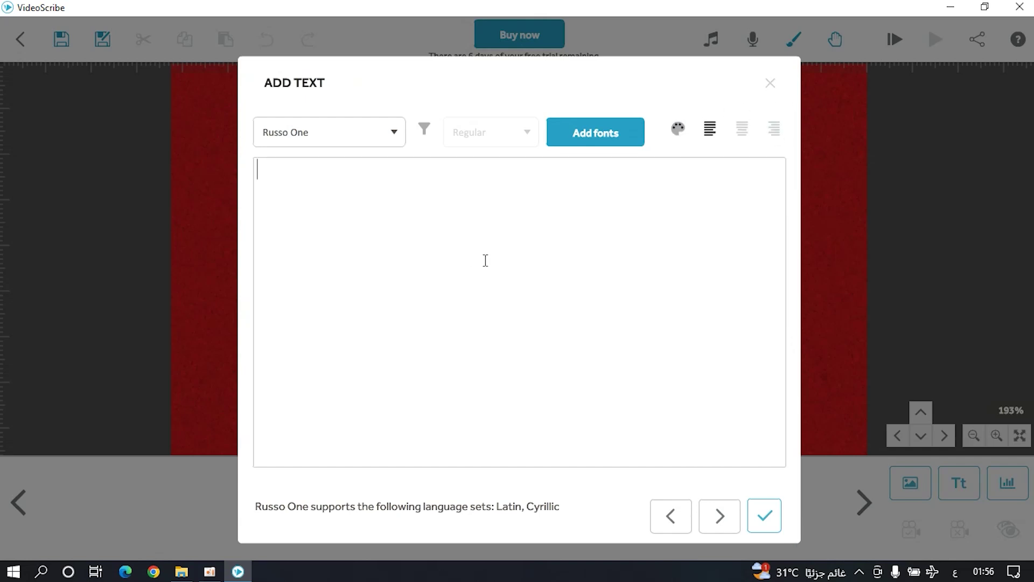
- View the text colour choices without picking one, try centre alignment, and set the text to right alignment
{"action": "left_click", "coordinate": [677, 128]}
{"action": "left_click", "coordinate": [630, 102]}
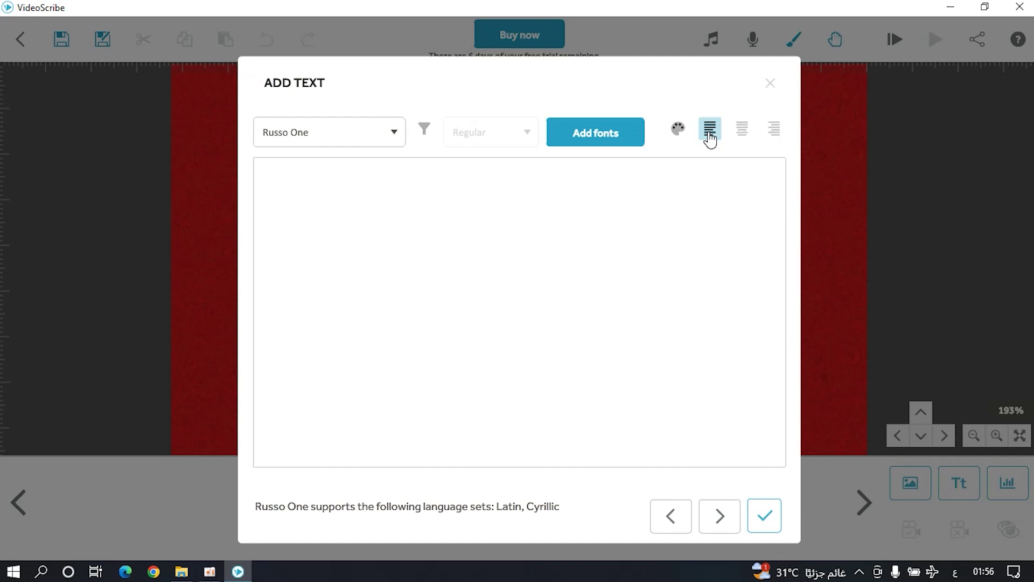
{"action": "left_click", "coordinate": [774, 134]}
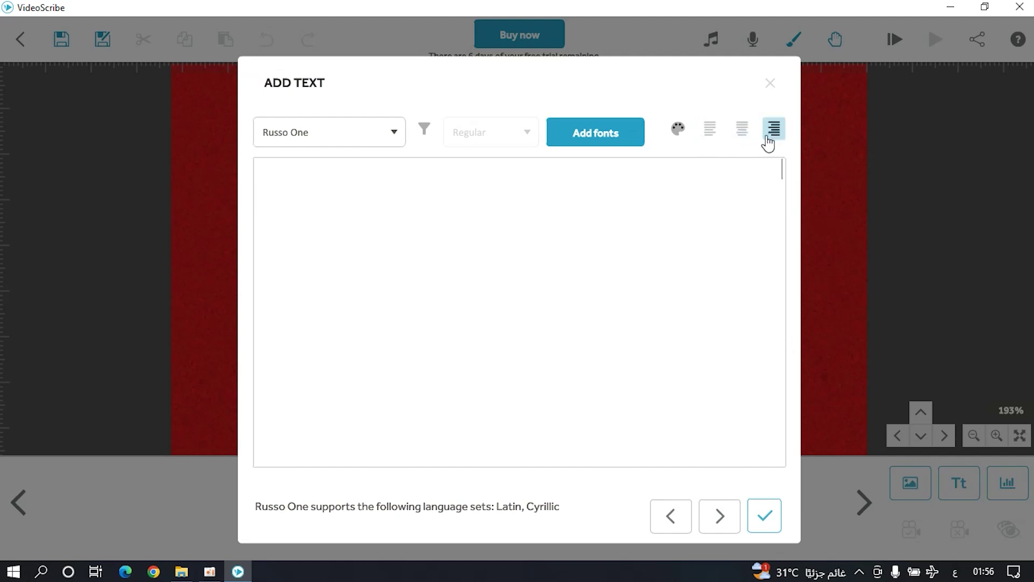
{"action": "left_click", "coordinate": [743, 134]}
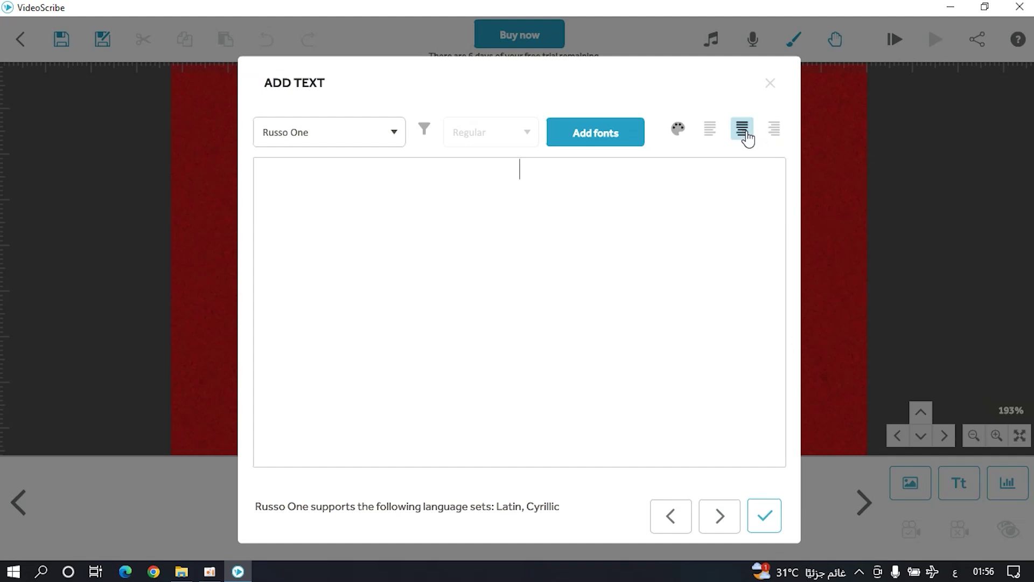
{"action": "left_click", "coordinate": [774, 137]}
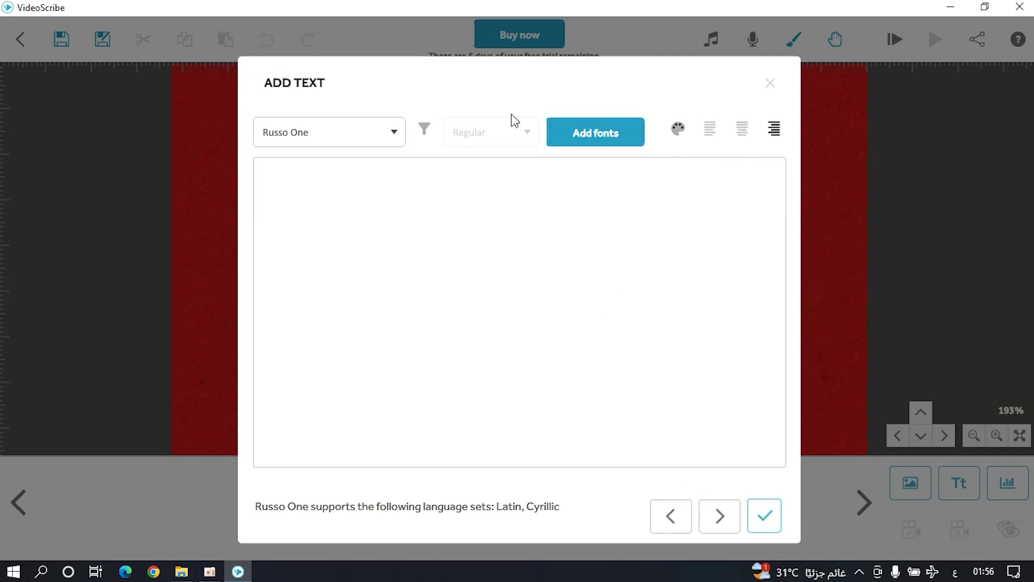
- Set the text's font to Alef and view its weight options and the font language filter
{"action": "left_click", "coordinate": [321, 138]}
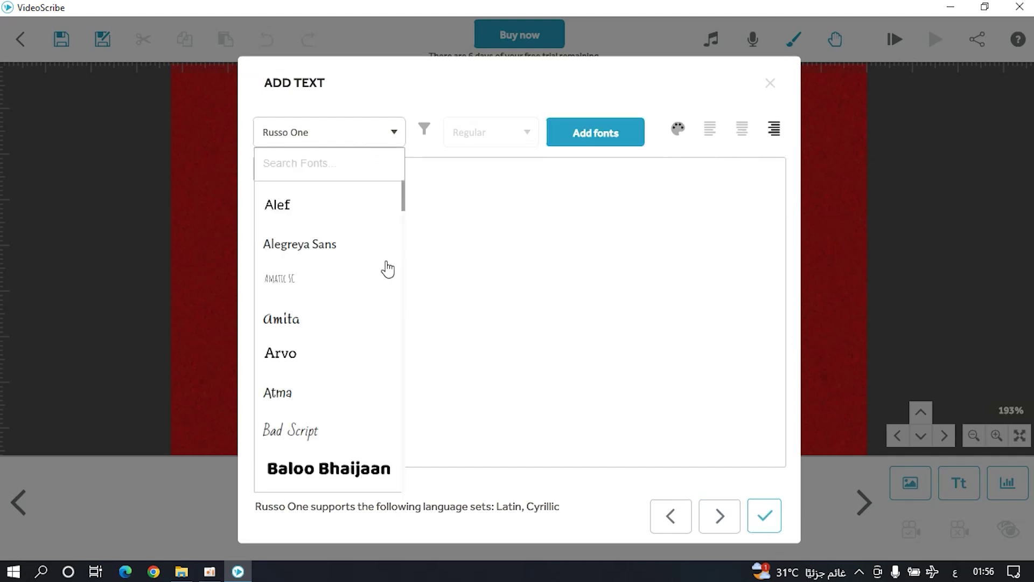
{"action": "left_click", "coordinate": [305, 209]}
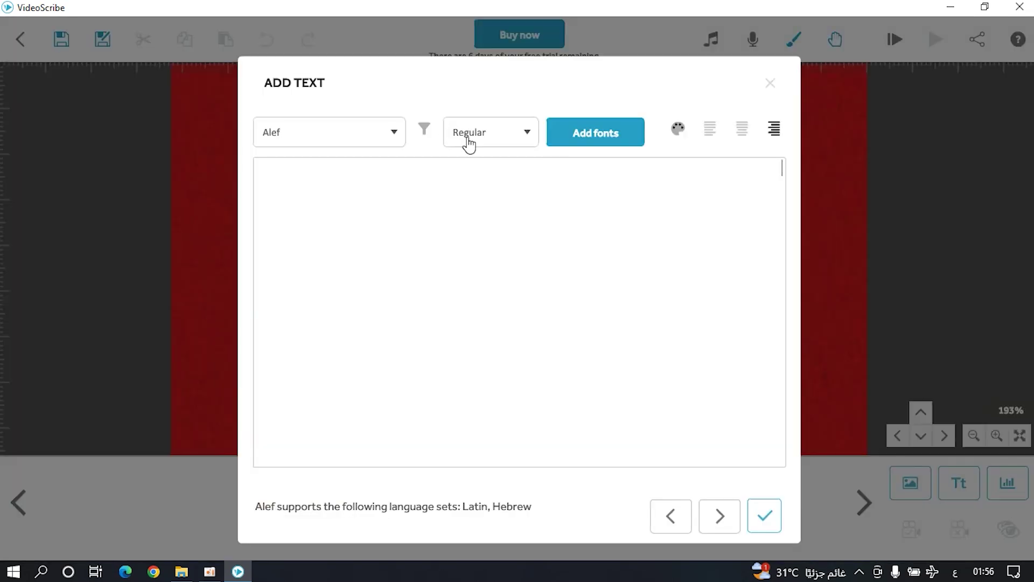
{"action": "left_click", "coordinate": [483, 132]}
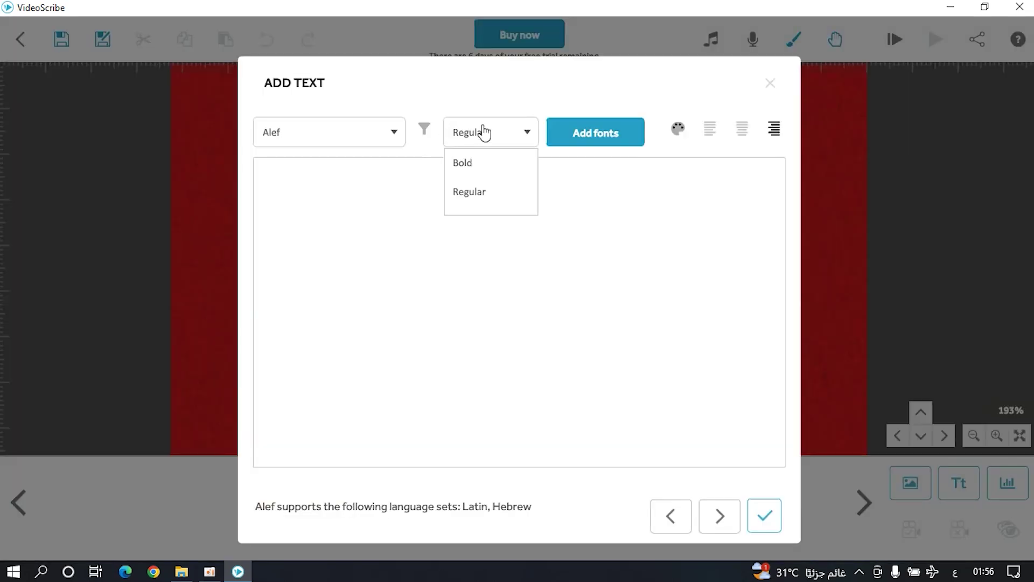
{"action": "left_click", "coordinate": [483, 132]}
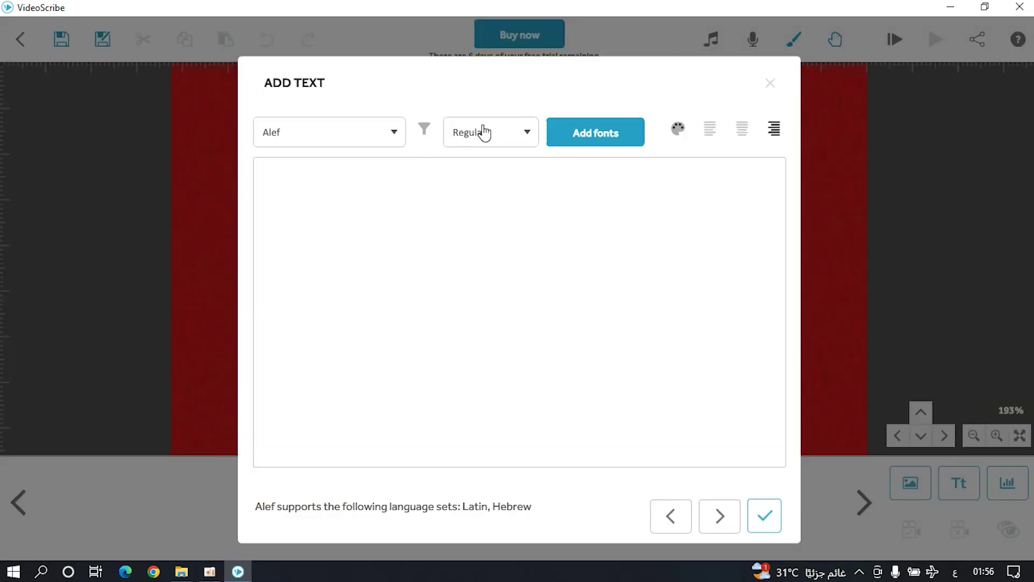
{"action": "left_click", "coordinate": [344, 141]}
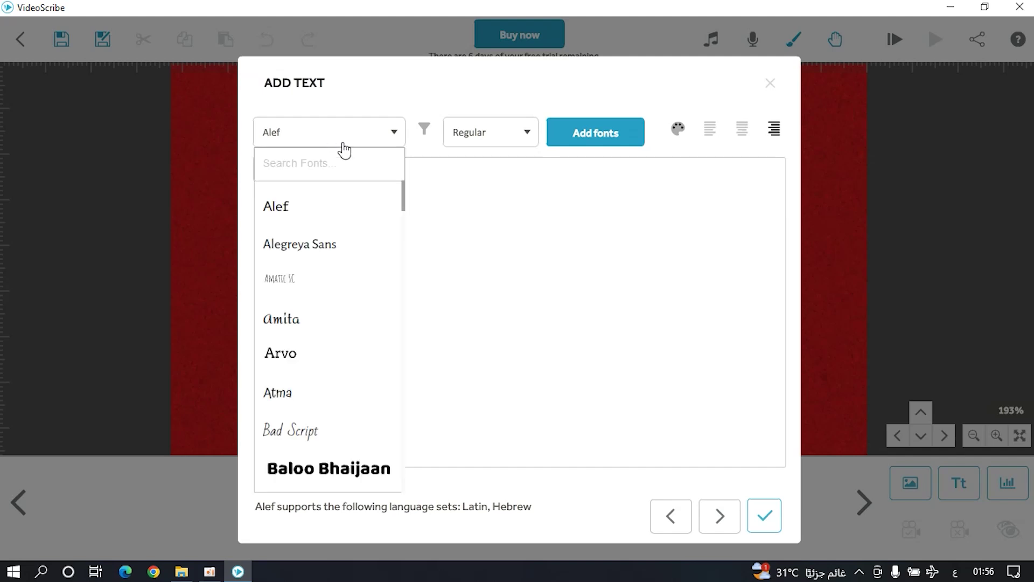
{"action": "left_click", "coordinate": [530, 278]}
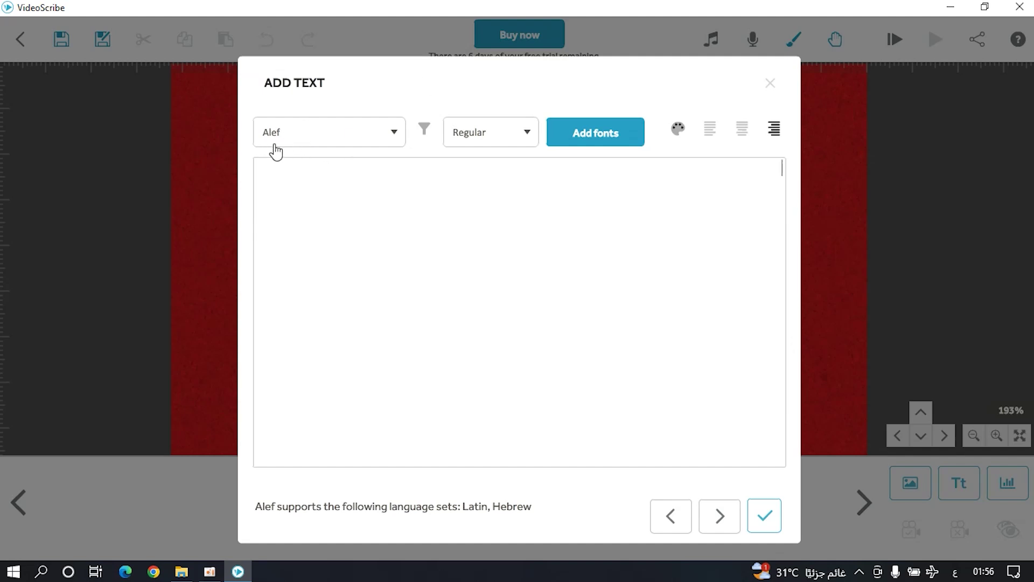
{"action": "left_click", "coordinate": [425, 135]}
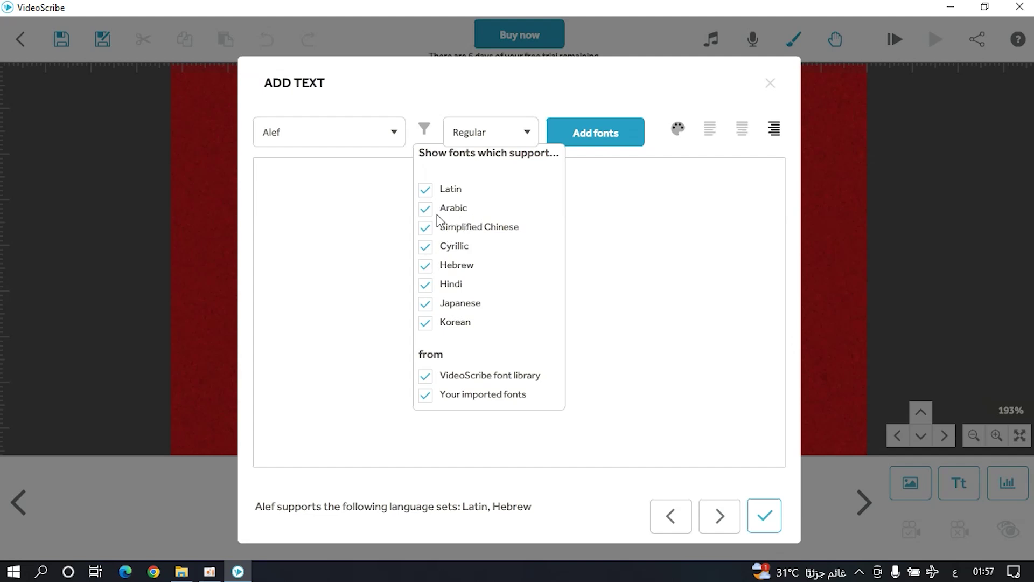
- Enter the word "الله", add it to the canvas, and enlarge it to about four times its size
{"action": "left_click", "coordinate": [627, 280]}
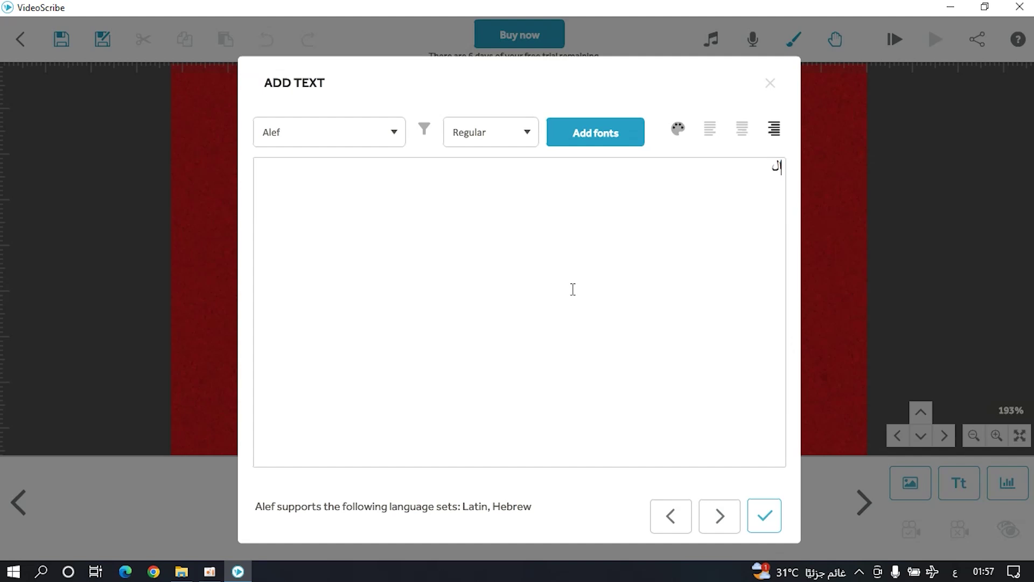
{"action": "left_click", "coordinate": [764, 517]}
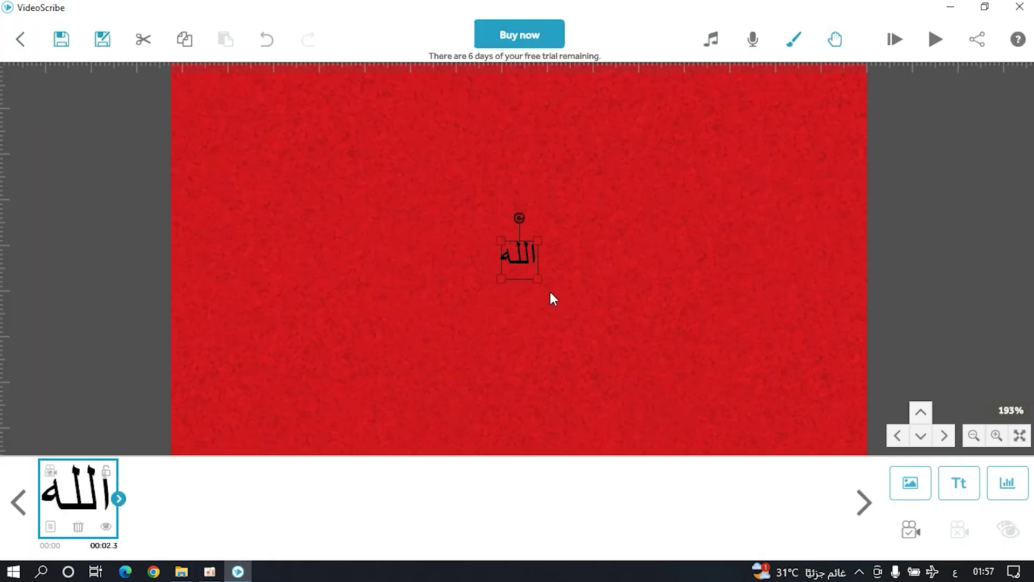
{"action": "left_click_drag", "start_coordinate": [538, 286], "coordinate": [615, 341]}
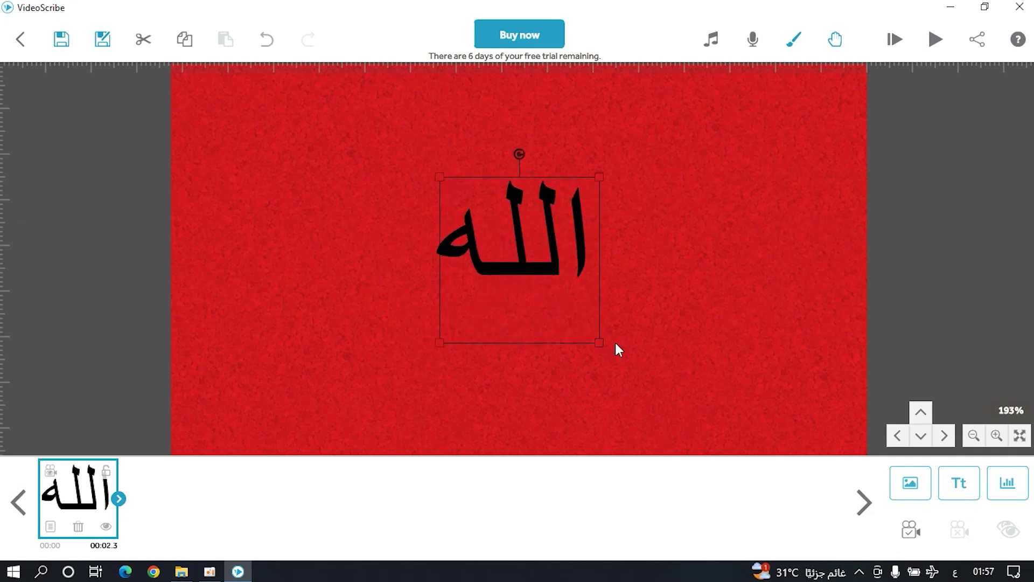
- Change the colour of the text "الله" to yellow in its text properties and apply it
{"action": "left_click", "coordinate": [51, 526]}
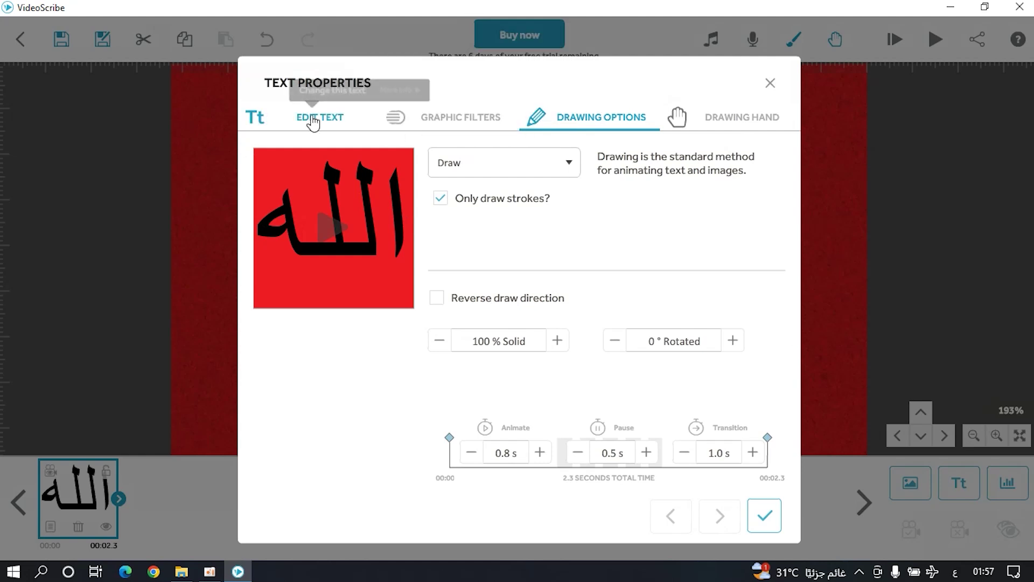
{"action": "left_click", "coordinate": [309, 121]}
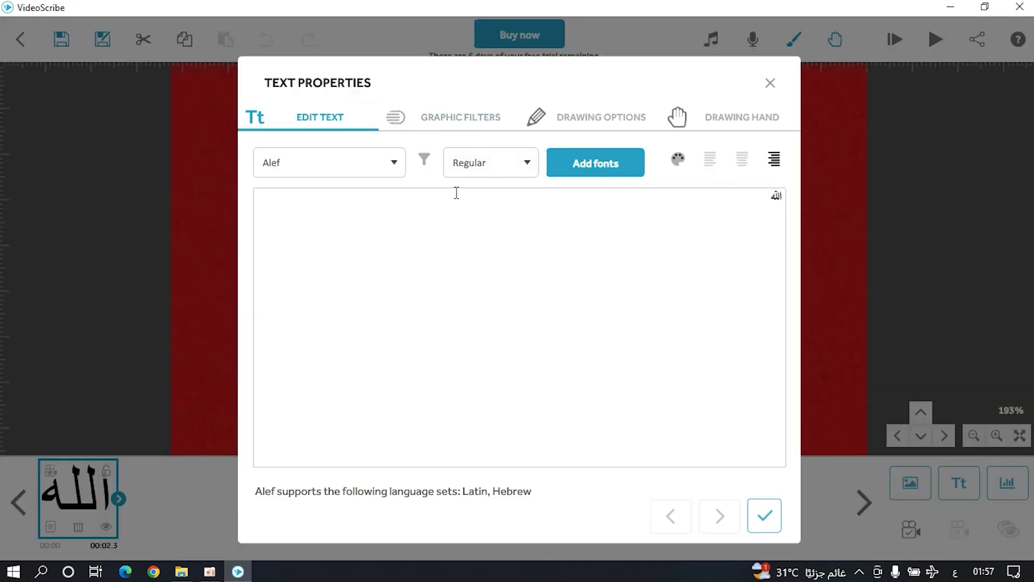
{"action": "left_click", "coordinate": [678, 159]}
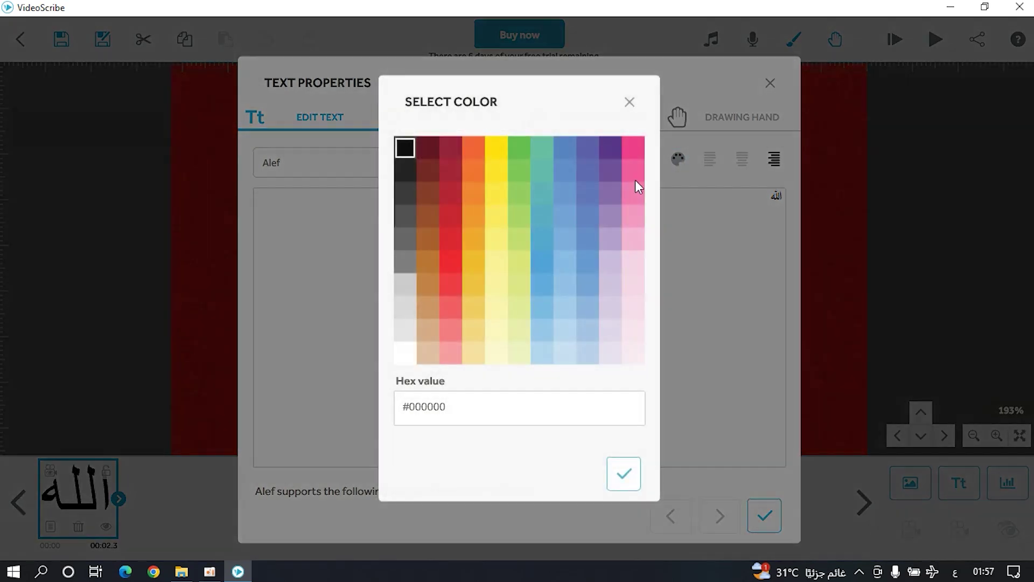
{"action": "left_click", "coordinate": [496, 218]}
{"action": "left_click", "coordinate": [619, 485]}
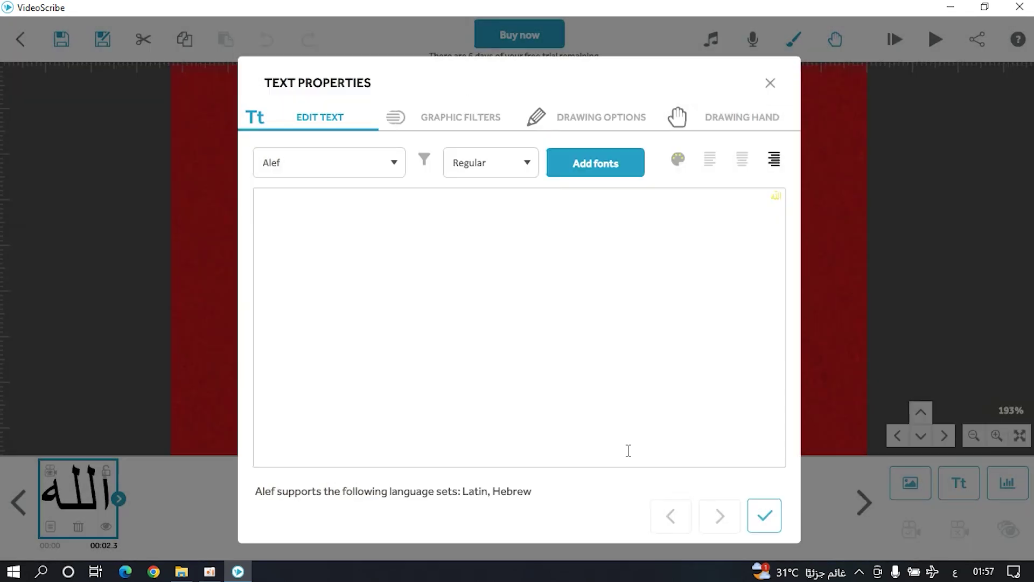
{"action": "left_click", "coordinate": [762, 522]}
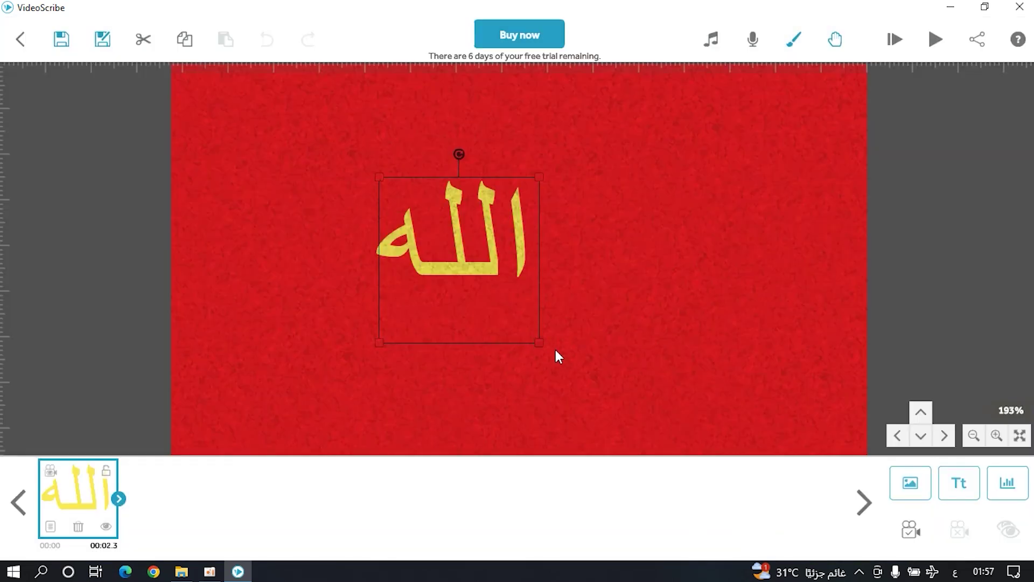
- Enlarge the text "الله" to about 1.7 times its size and move it toward the right side of the canvas
{"action": "left_click_drag", "start_coordinate": [539, 345], "coordinate": [627, 400]}
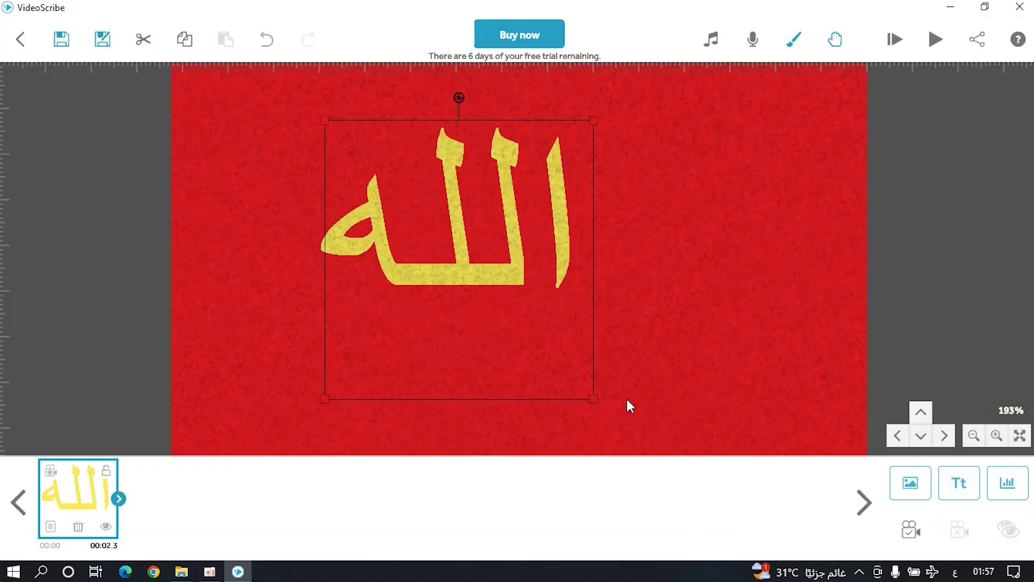
{"action": "left_click_drag", "start_coordinate": [476, 271], "coordinate": [676, 317]}
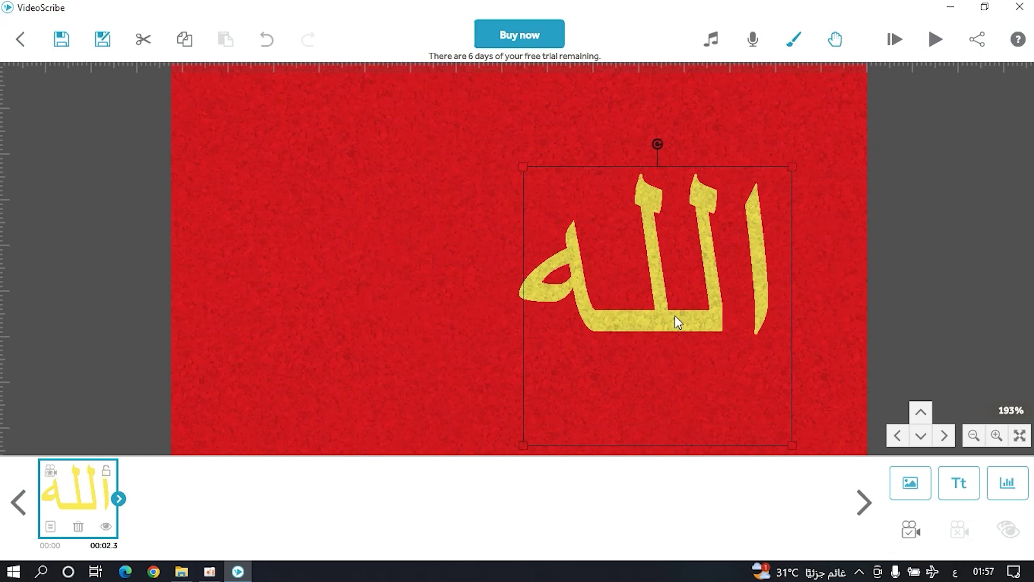
- Set the animate time of the text "الله" to 2.0 s in its drawing options and apply it
{"action": "left_click", "coordinate": [49, 528]}
{"action": "left_click", "coordinate": [467, 452]}
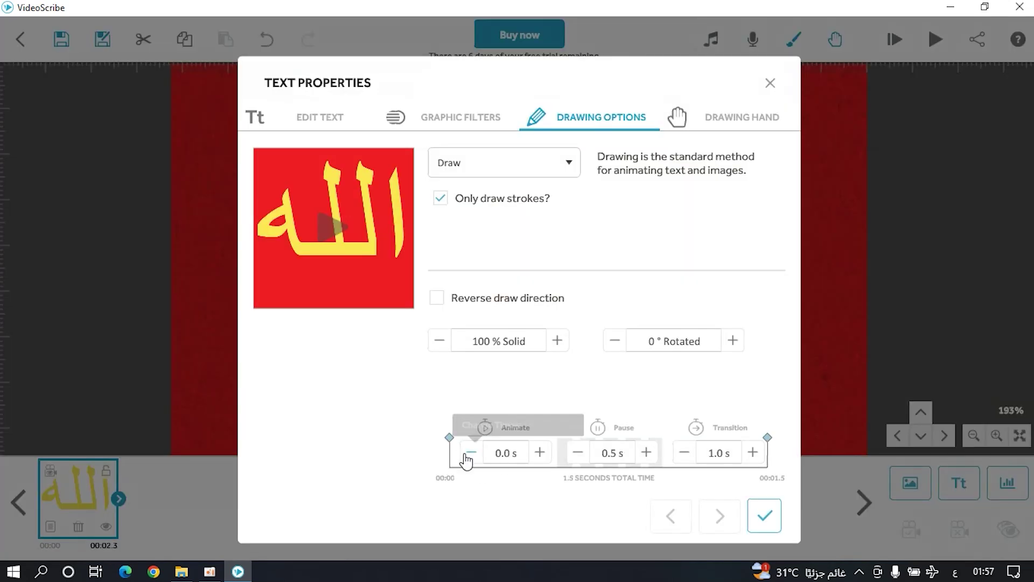
{"action": "left_click", "coordinate": [540, 453]}
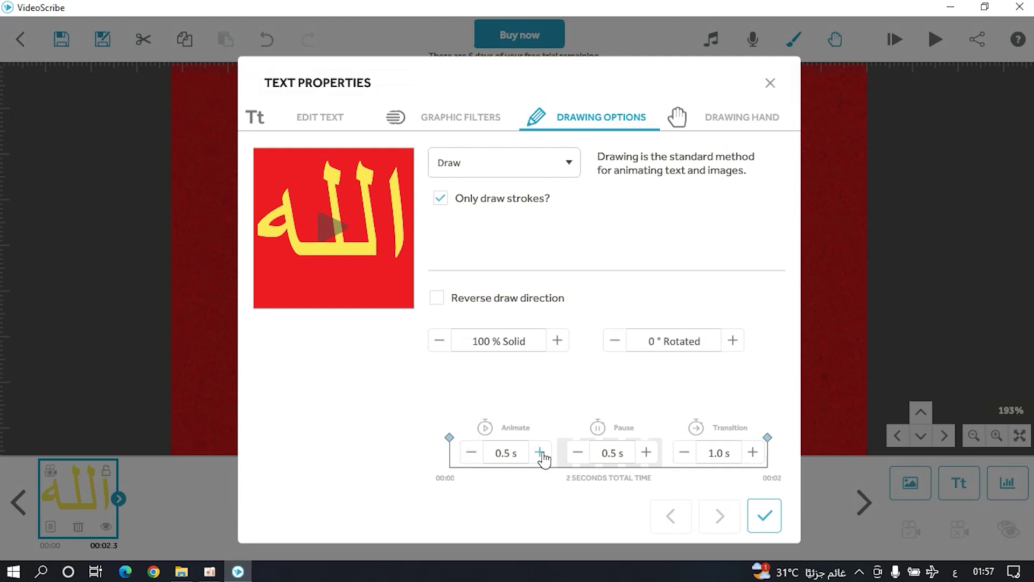
{"action": "left_click", "coordinate": [539, 453]}
{"action": "left_click", "coordinate": [539, 453]}
{"action": "left_click", "coordinate": [471, 453]}
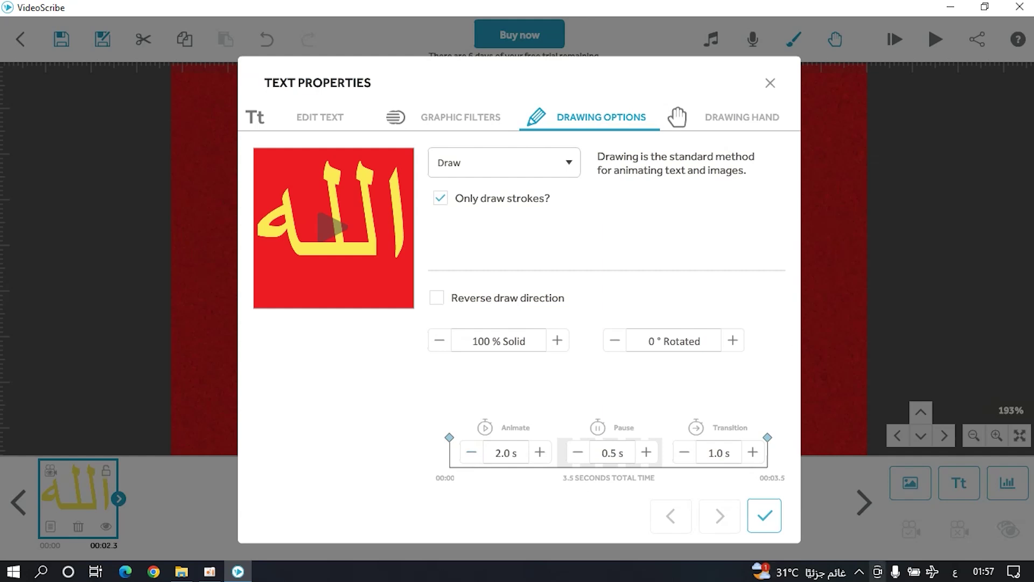
{"action": "left_click", "coordinate": [771, 518]}
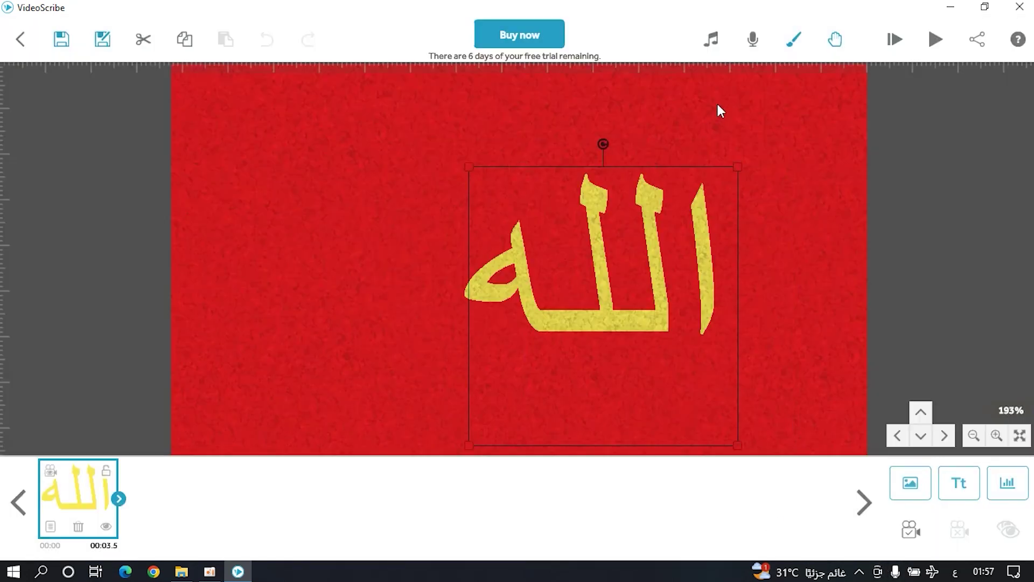
- Preview the drawing animation of the text "الله" from the selected element and again from the start of the scribe
{"action": "left_click", "coordinate": [936, 41]}
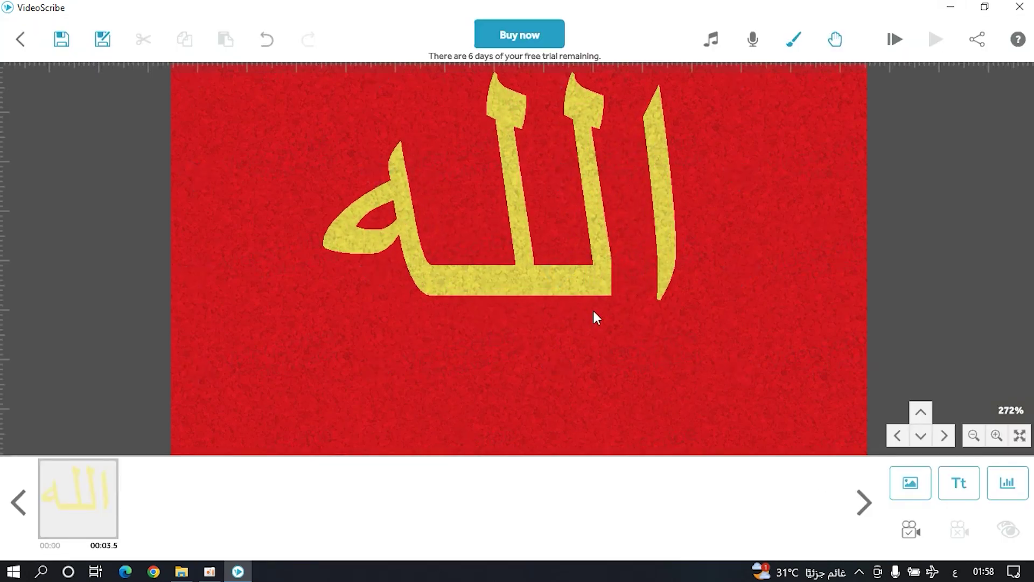
{"action": "left_click_drag", "start_coordinate": [550, 272], "coordinate": [550, 316]}
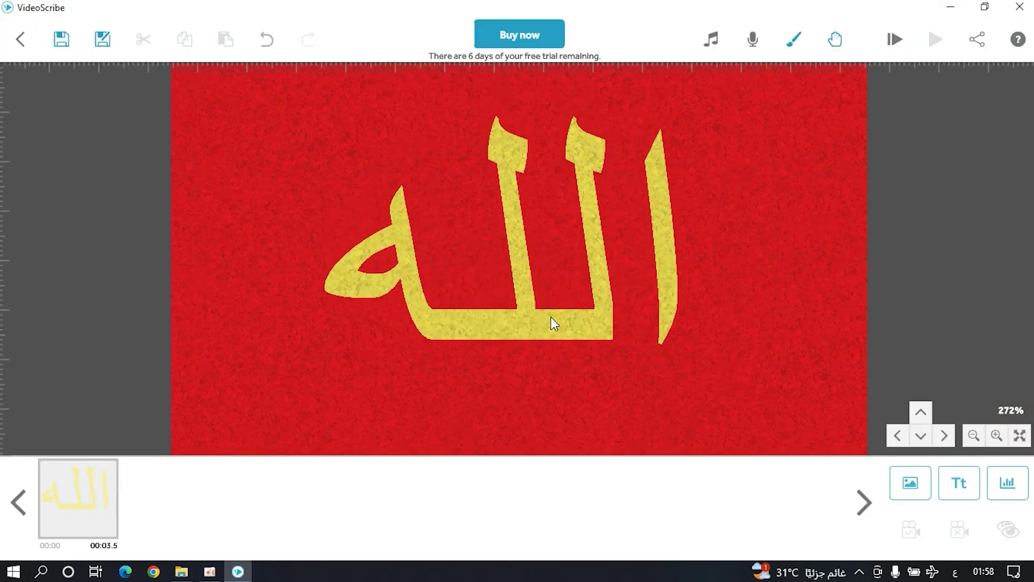
{"action": "left_click", "coordinate": [895, 39]}
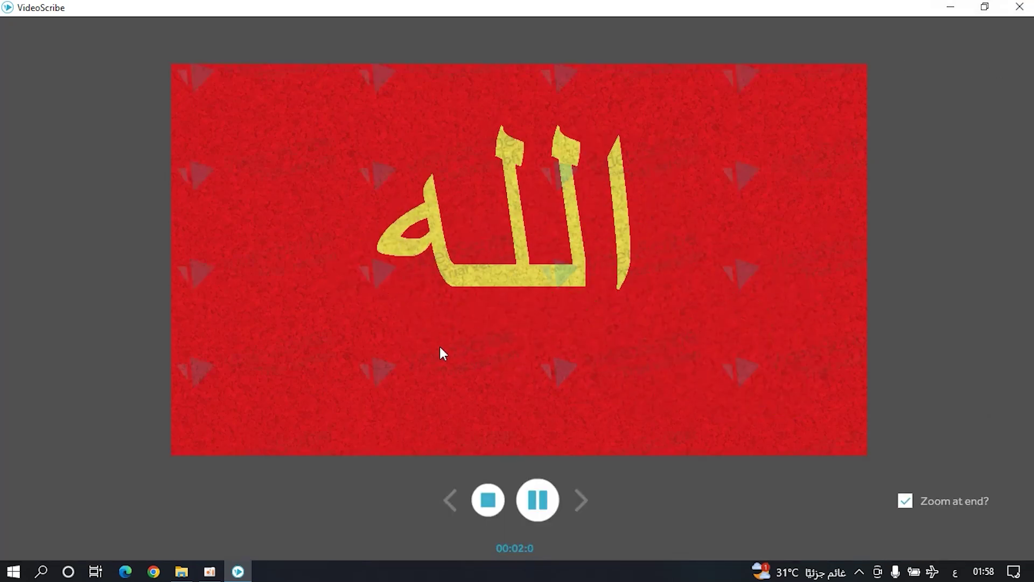